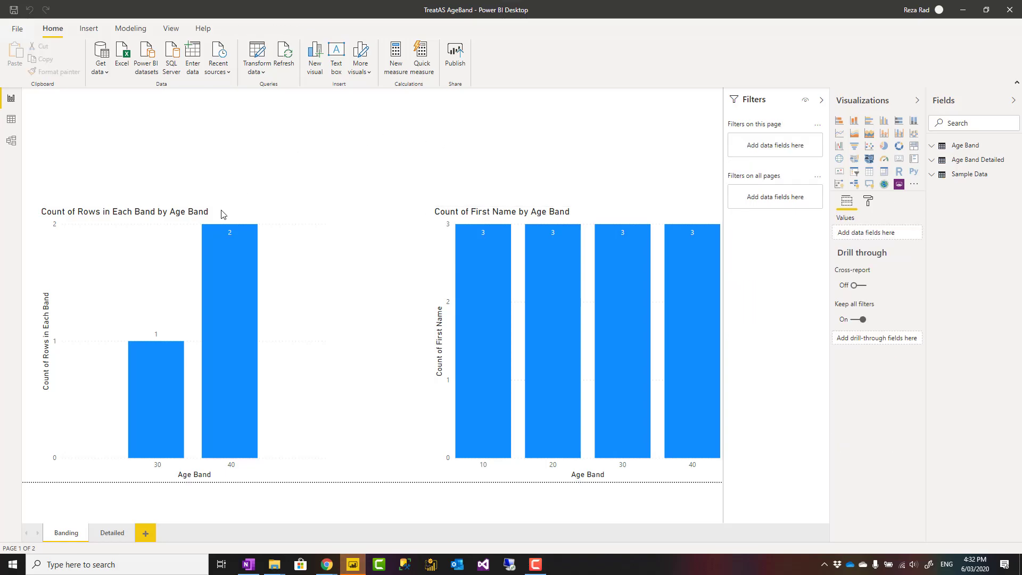
Step: Check the left bar chart's fields, then show the model diagram of the three tables
click(167, 237)
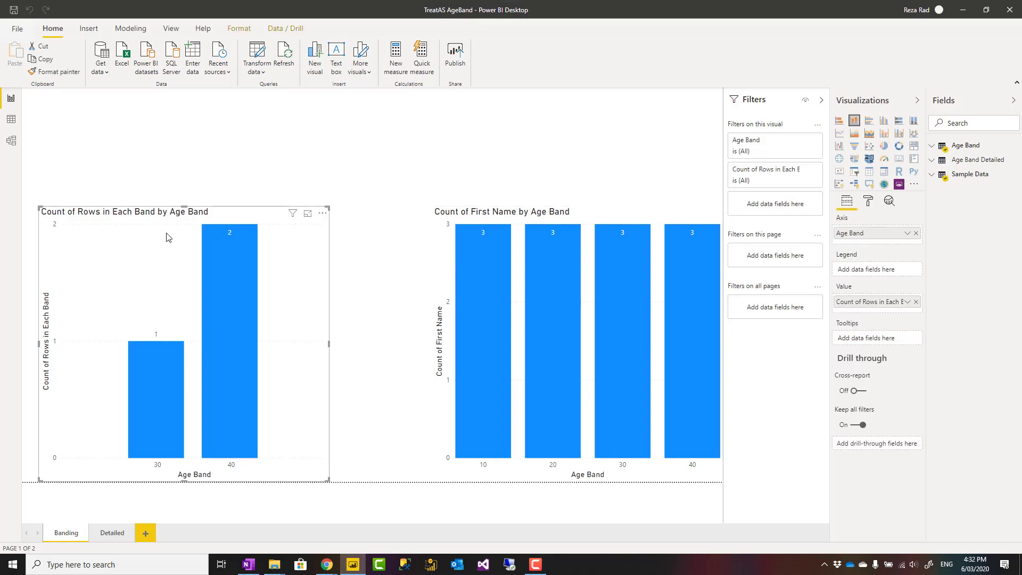
click(258, 187)
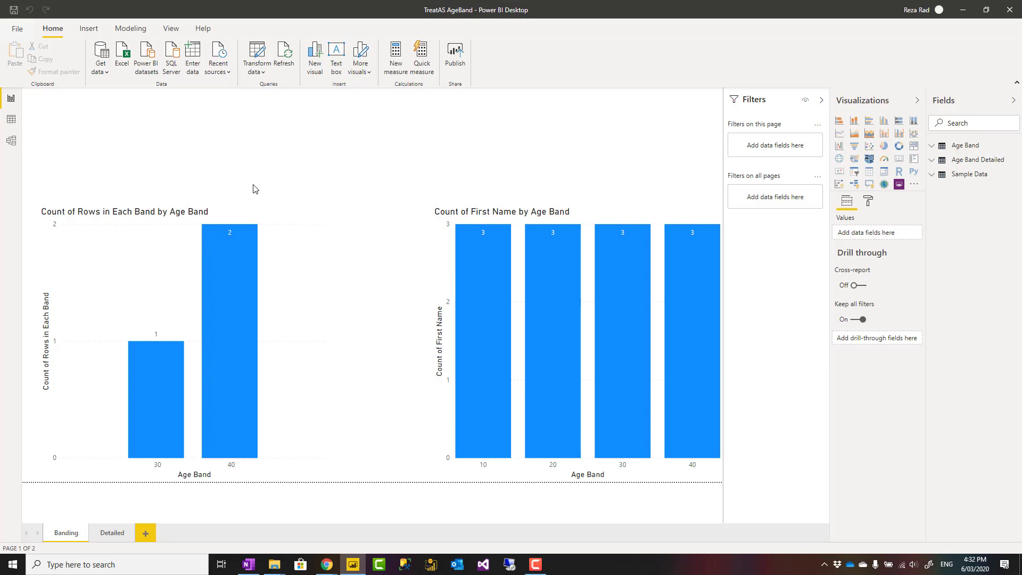
click(117, 233)
click(131, 191)
click(12, 143)
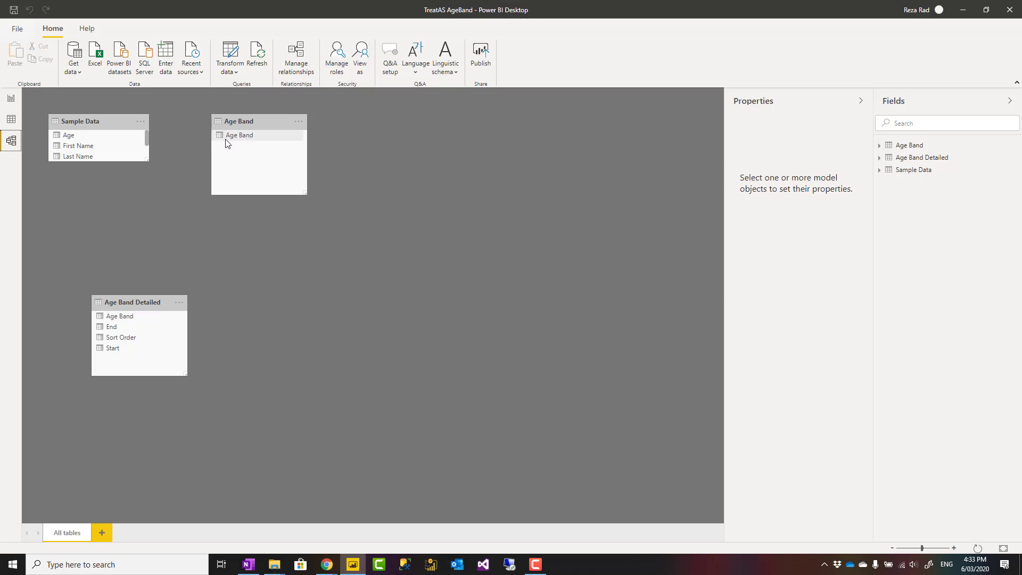
Step: Return to the Banding report page and select the left bar chart to see its fields
click(11, 98)
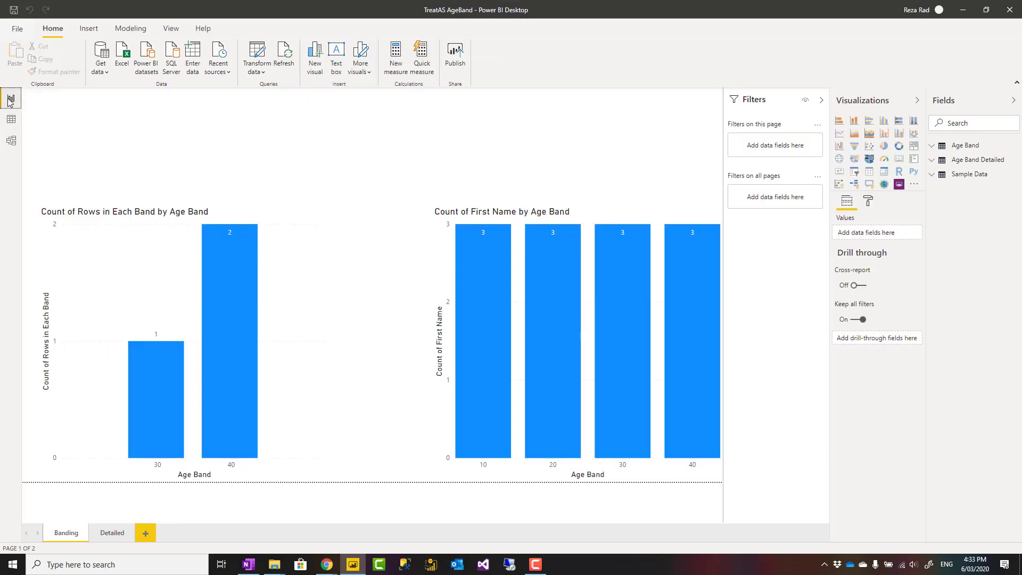
click(169, 382)
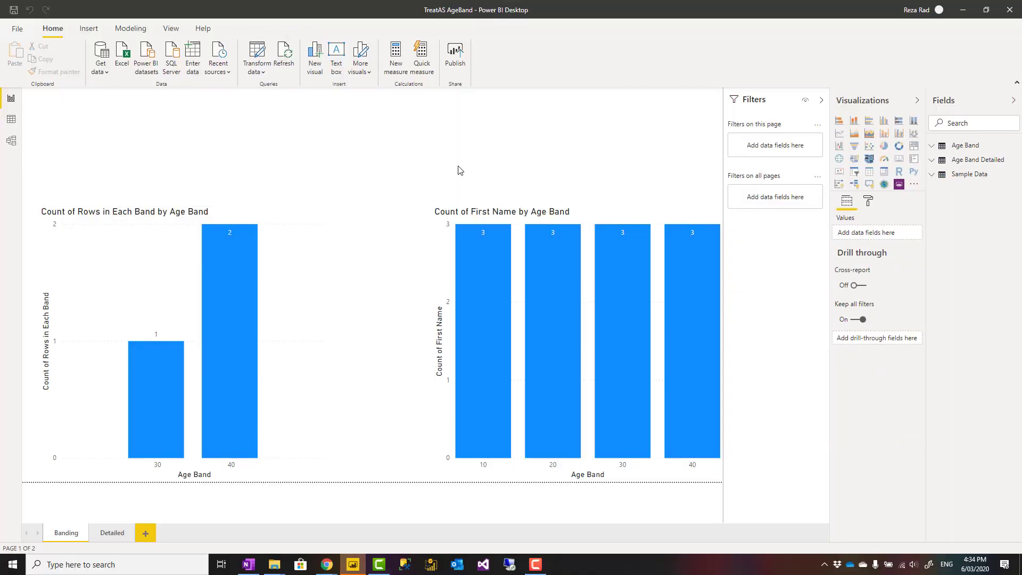
Step: Open the Sample Data table in data view to show its DATATABLE formula
click(11, 121)
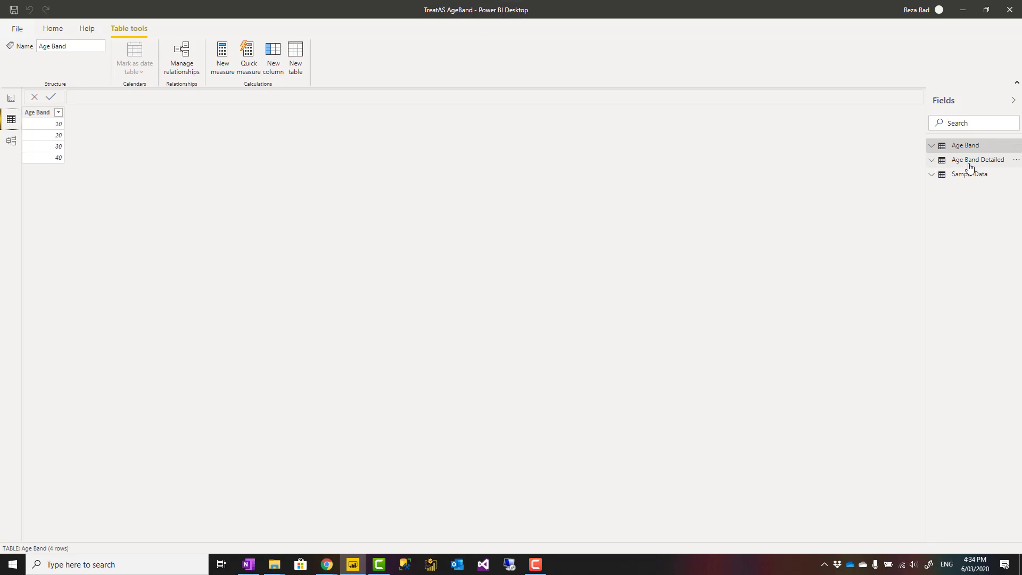
click(977, 175)
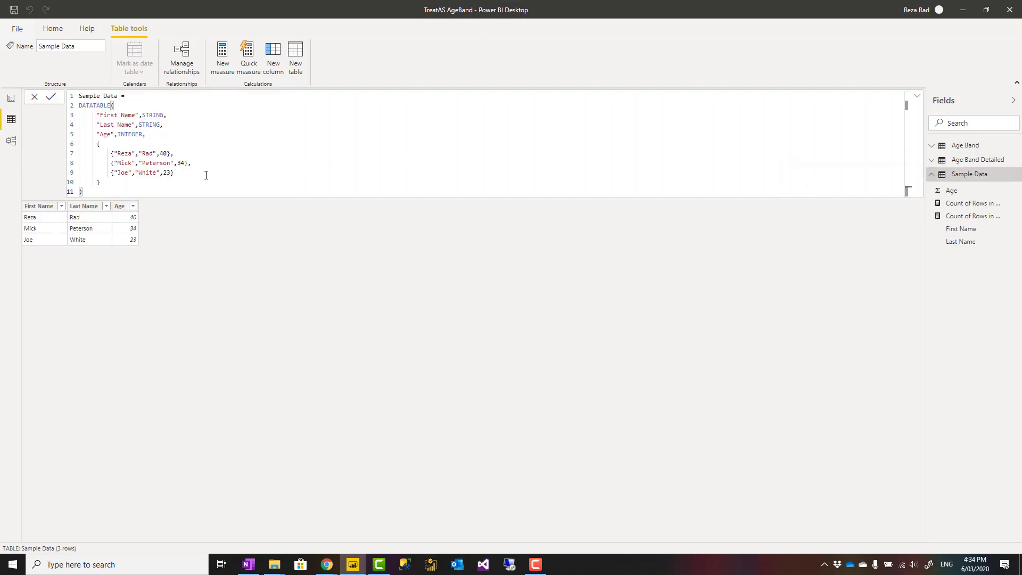
scroll(100, 192, up, 5)
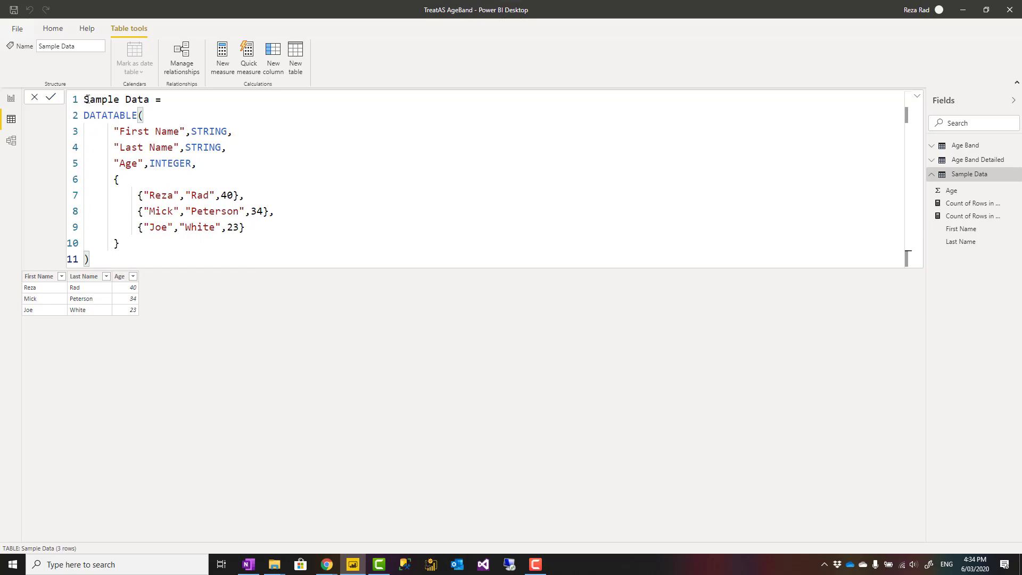
Step: Highlight the DATATABLE code and the three name-and-age rows it produces
drag(87, 99, 95, 211)
click(91, 260)
drag(94, 170, 84, 99)
click(115, 256)
drag(113, 258, 83, 102)
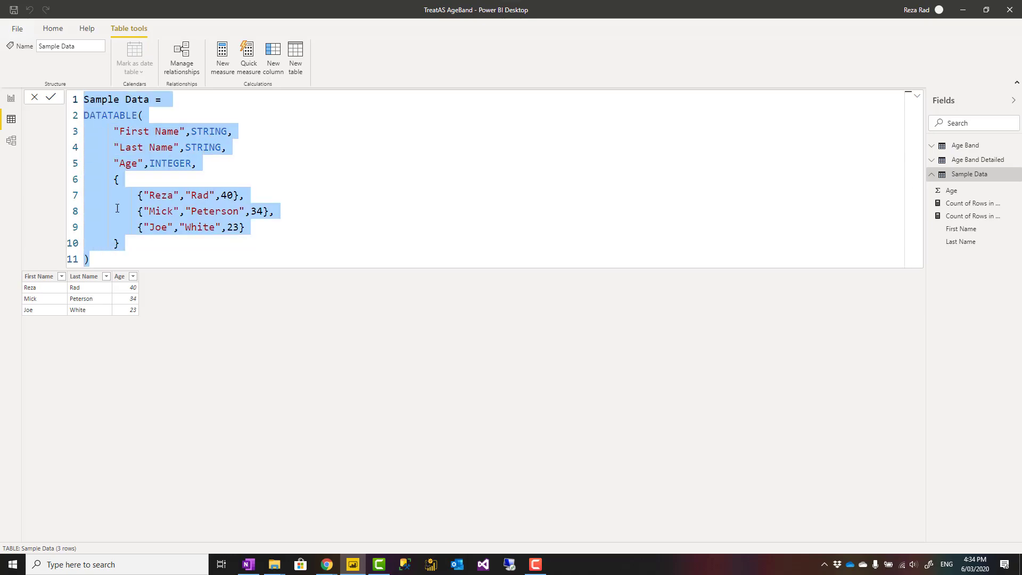
click(180, 302)
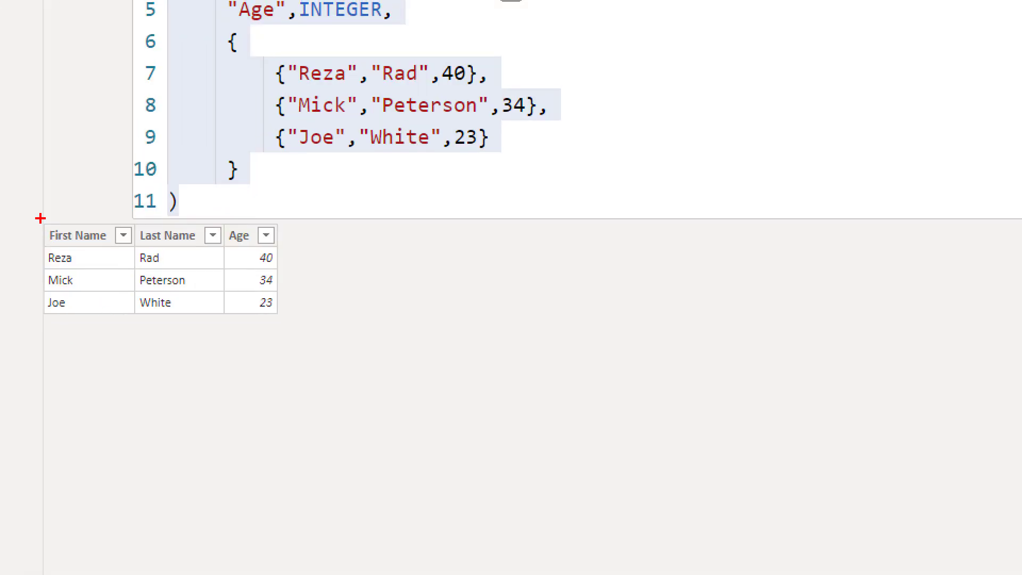
drag(37, 216, 294, 326)
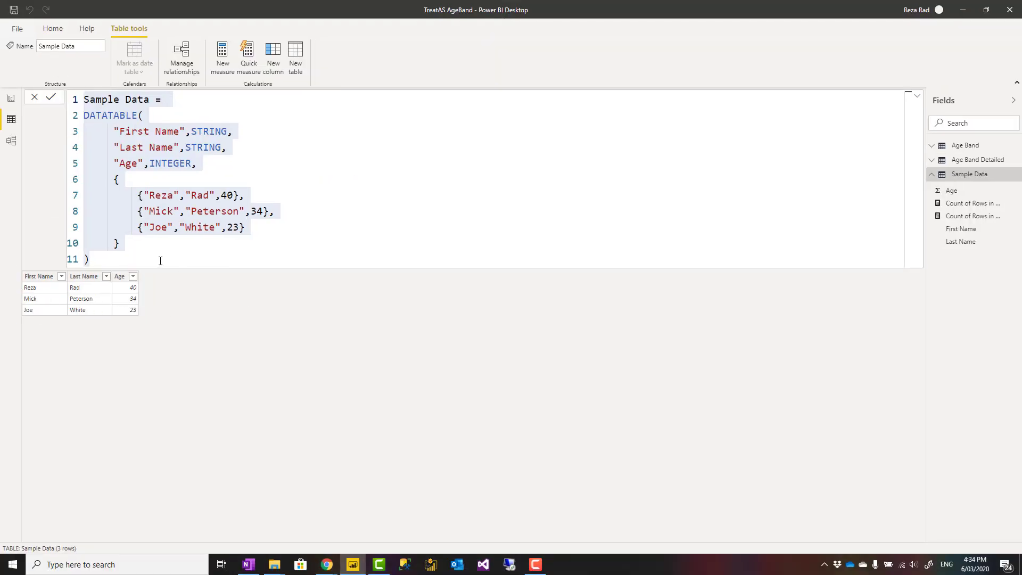
click(162, 259)
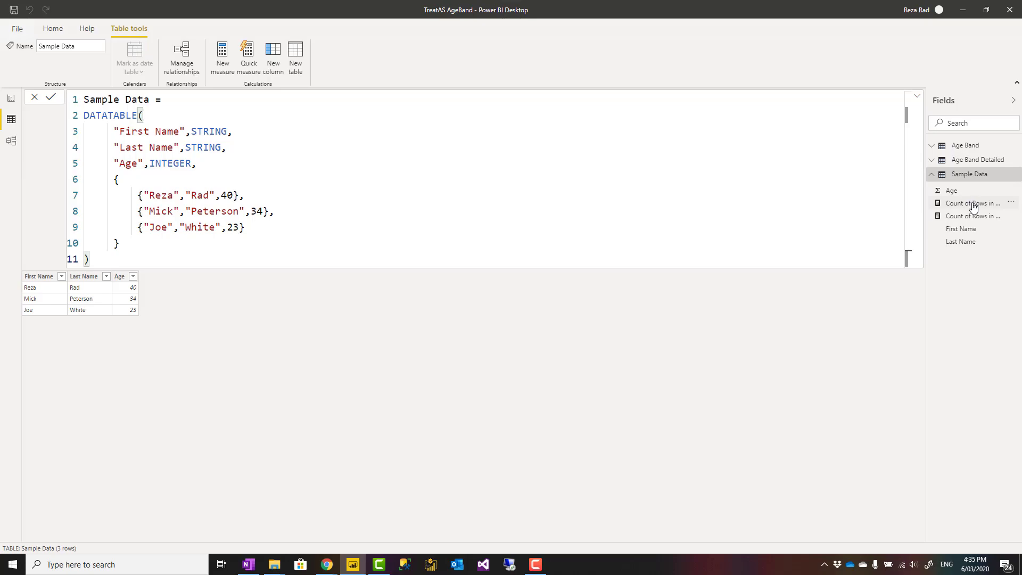
Step: Inspect the Count of Rows measure and Age column, then show the Age Band table's values 10, 20, 30, 40
right_click(954, 202)
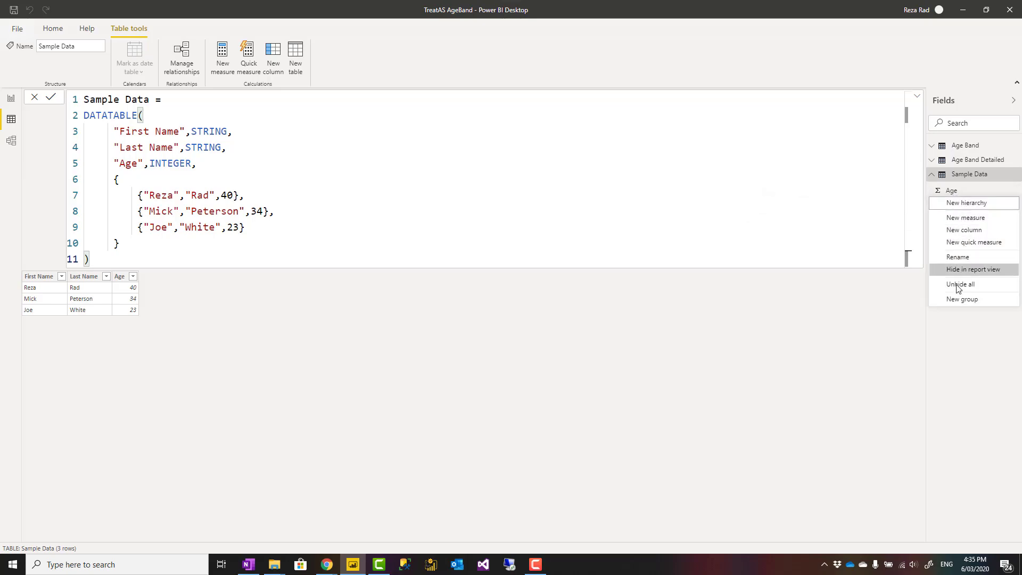
click(820, 328)
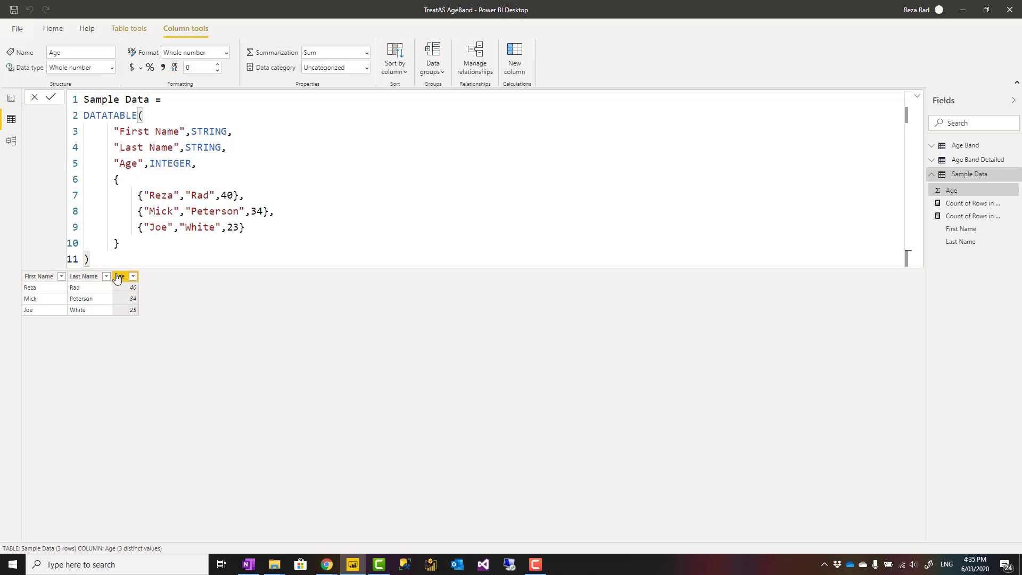
click(965, 148)
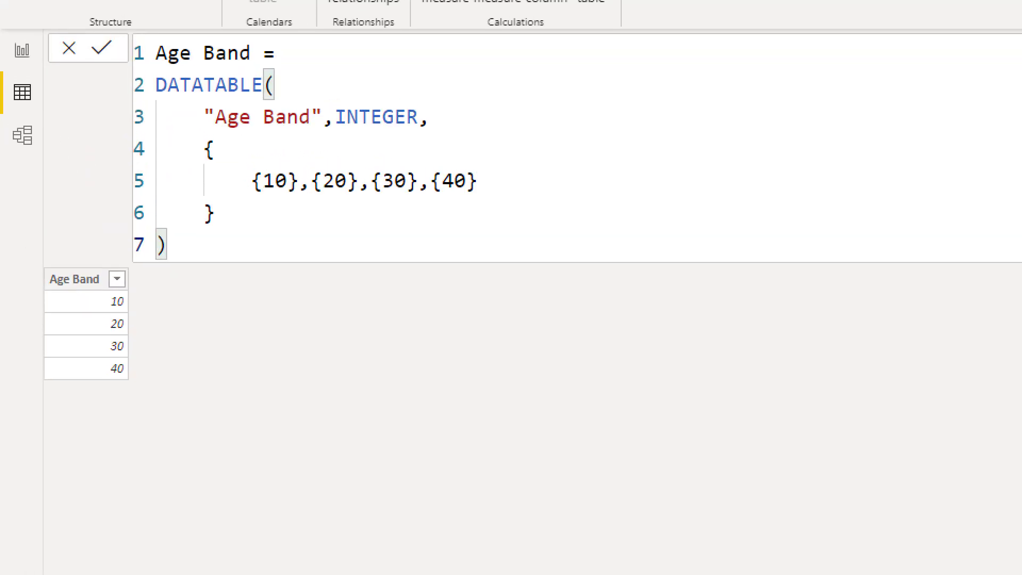
Step: Highlight the Age Band values, then go back to the Banding report page's two charts
drag(35, 291, 135, 432)
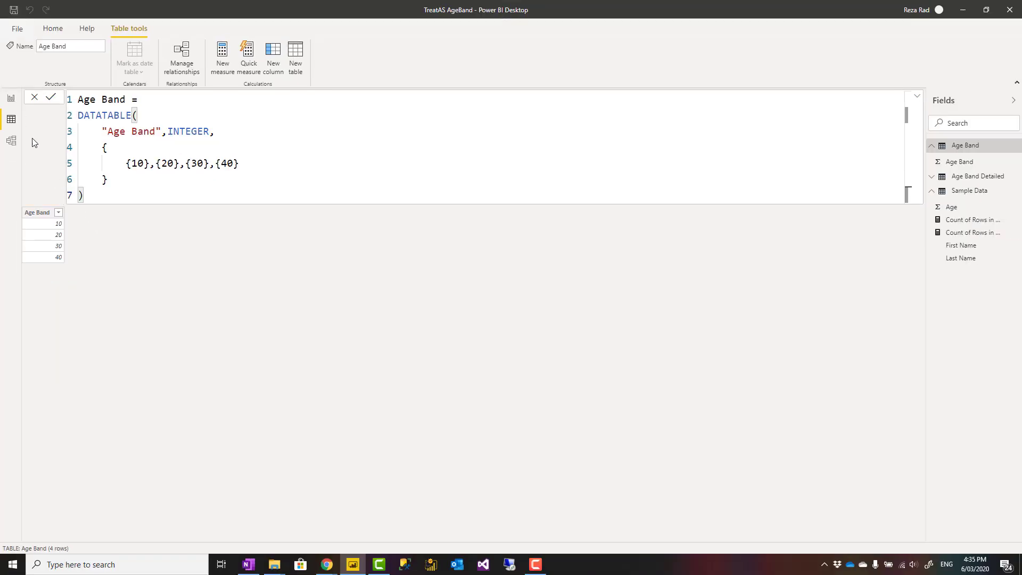
click(11, 101)
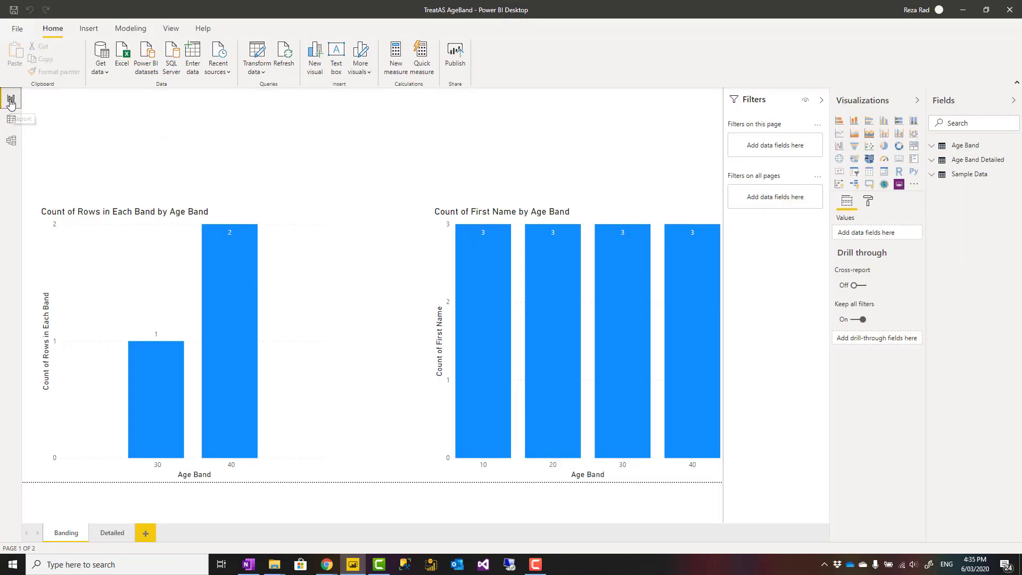
Step: Open the Count of Rows in Each Band measure's DAX from the Sample Data fields
click(933, 178)
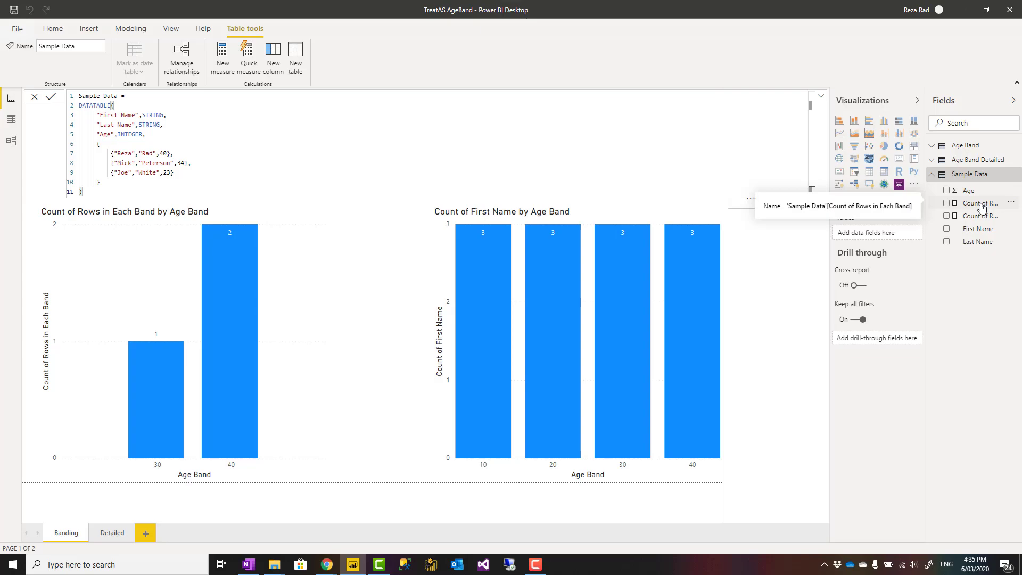
click(982, 204)
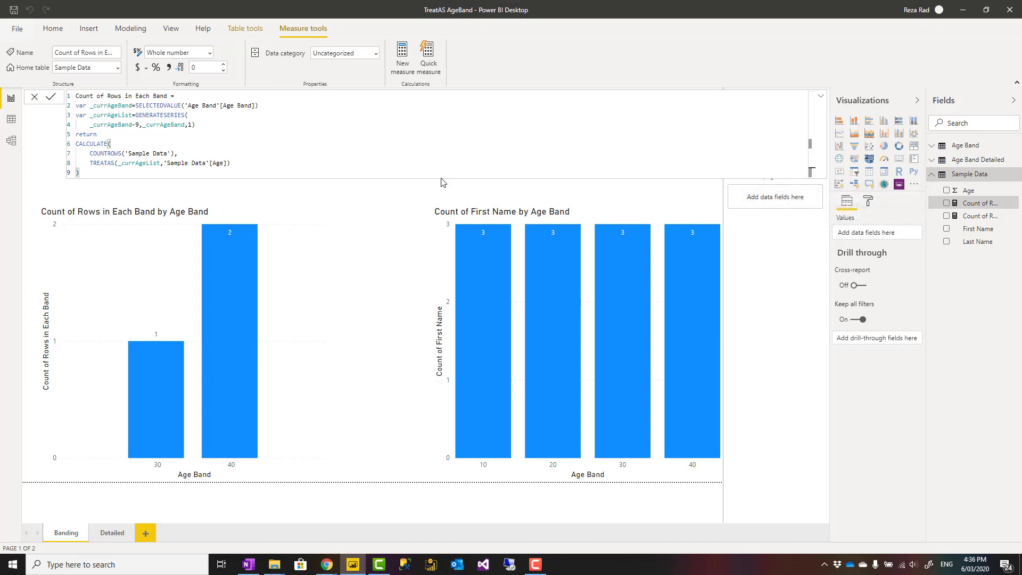
scroll(227, 157, up, 10)
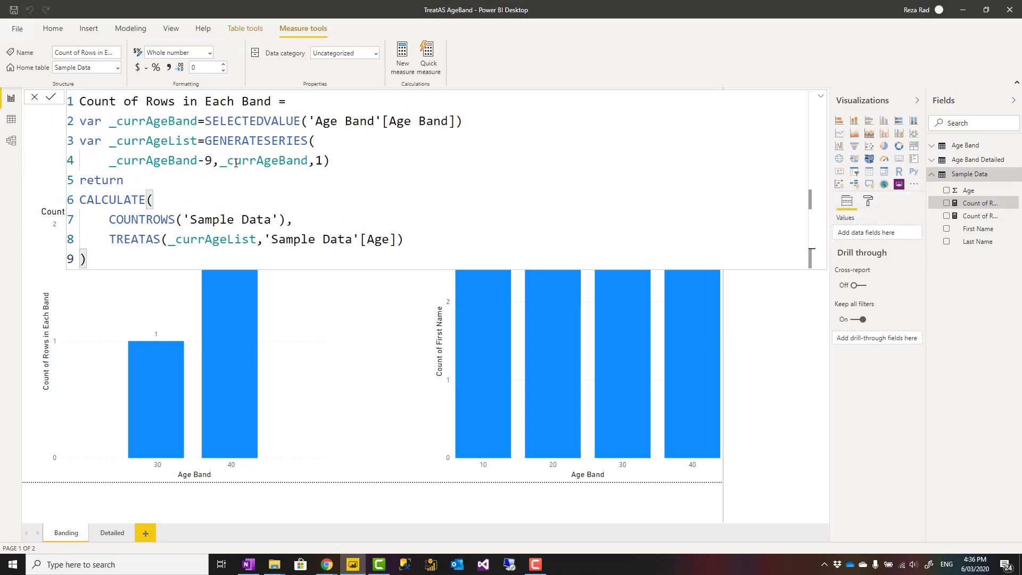
scroll(237, 162, up, 2)
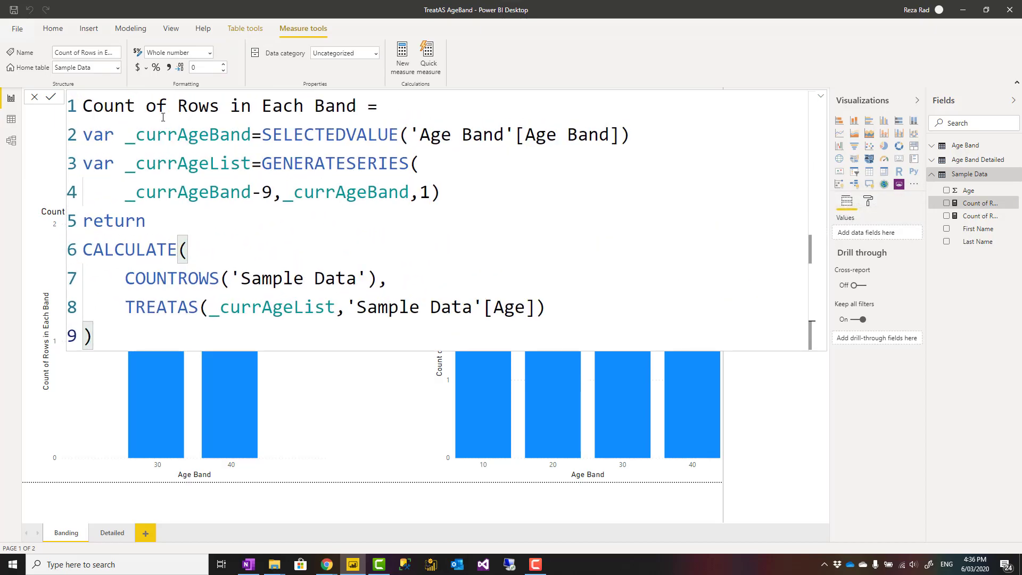
Step: Highlight the measure name and the _currAgeBand var line, then show the model diagram
double_click(137, 107)
click(90, 135)
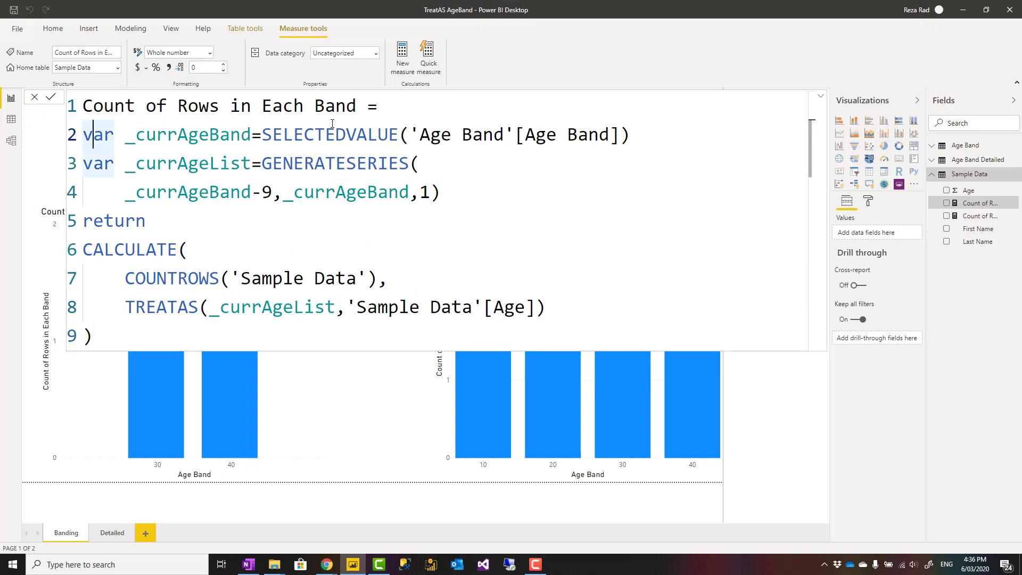
click(647, 137)
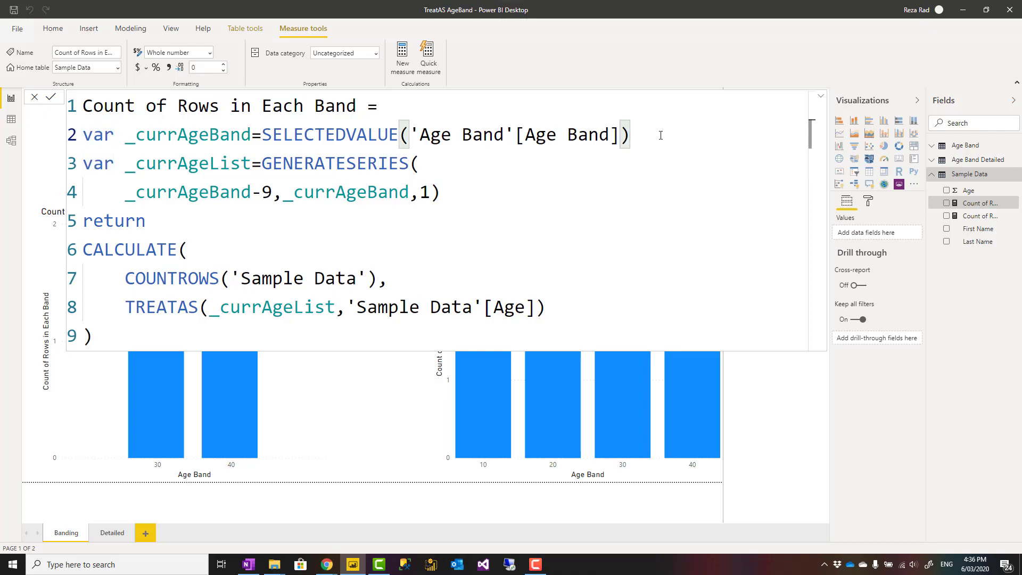
drag(659, 135, 81, 139)
click(284, 438)
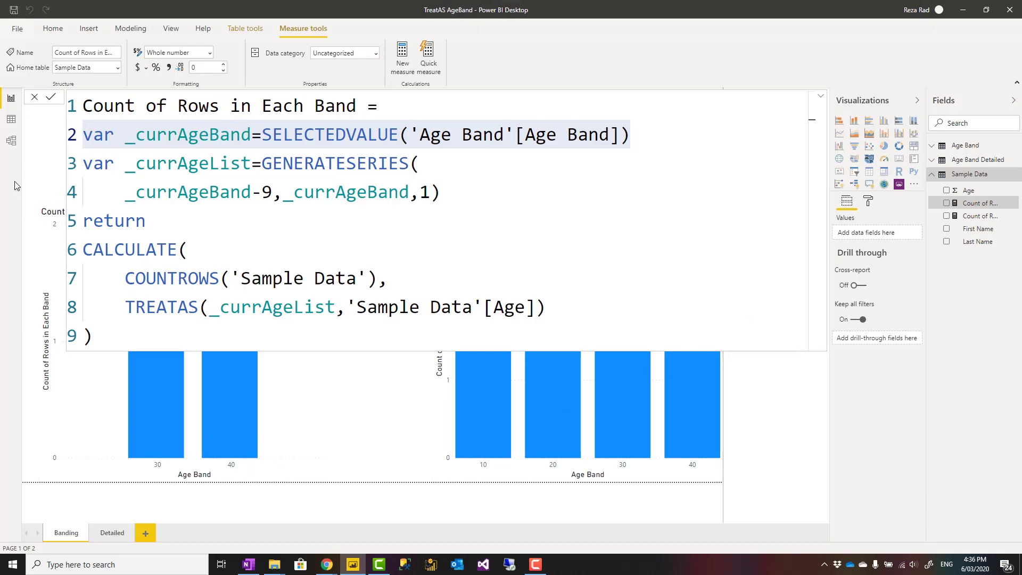
click(11, 141)
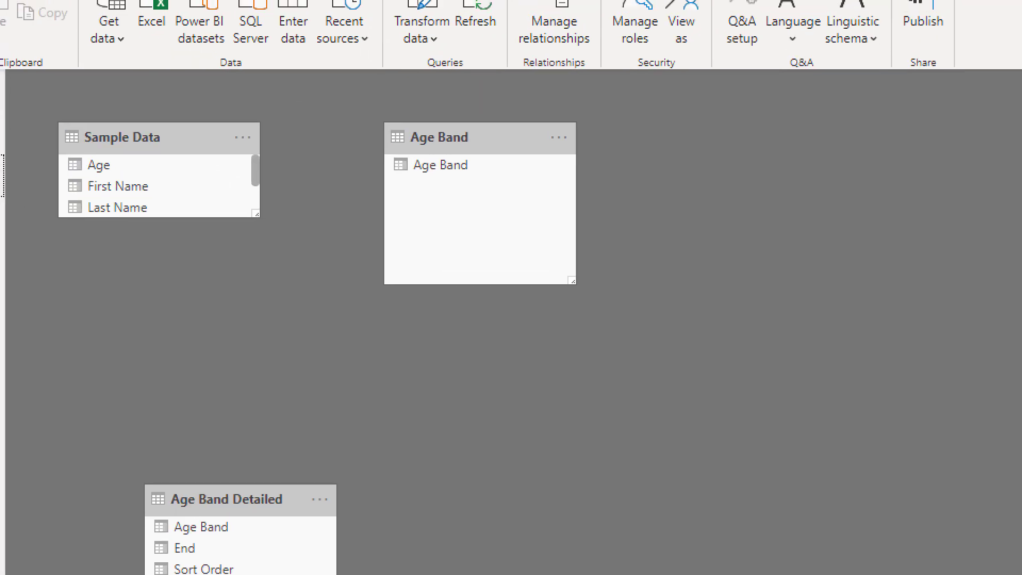
Step: Point out the three unrelated tables in the model diagram
mouse_move(25, 93)
mouse_down()
mouse_move(244, 216)
mouse_move(608, 308)
mouse_up()
drag(287, 468, 210, 536)
drag(205, 469, 261, 553)
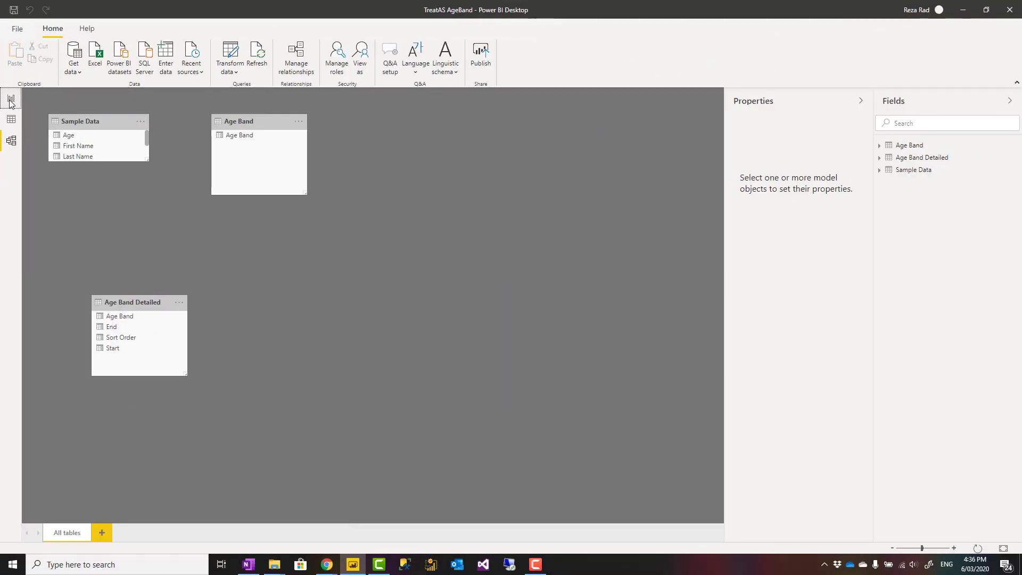
click(11, 98)
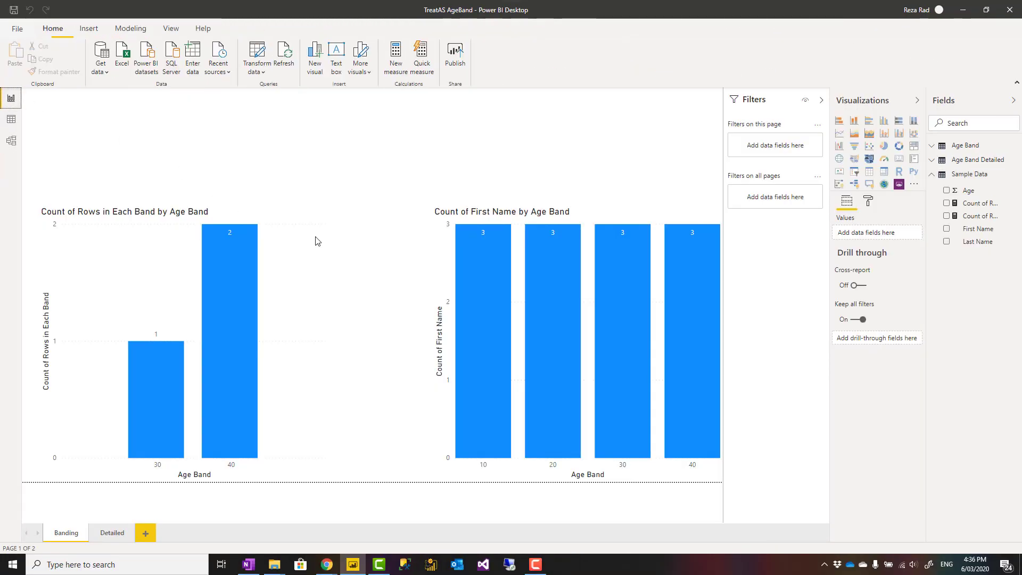
click(590, 218)
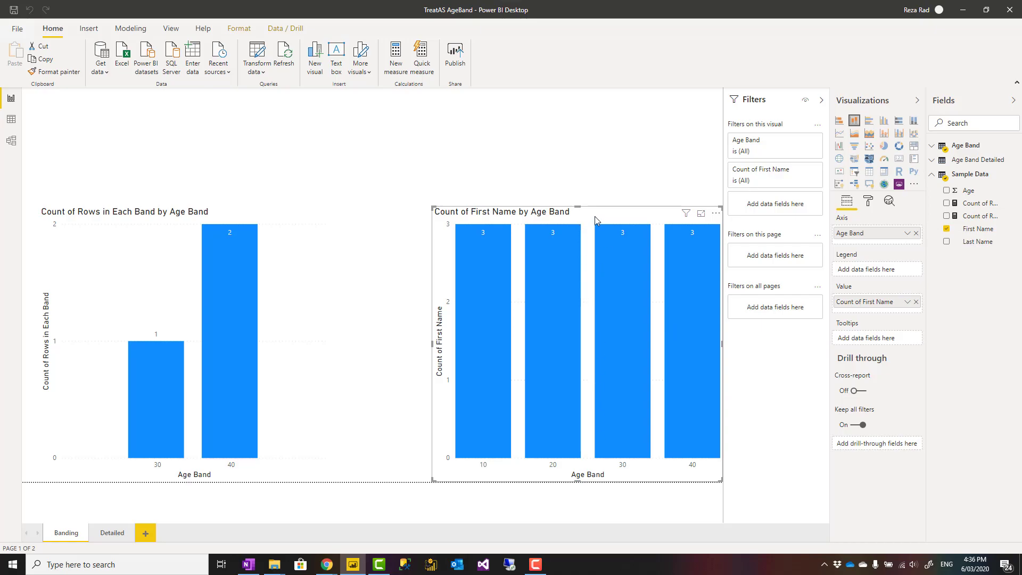
click(11, 141)
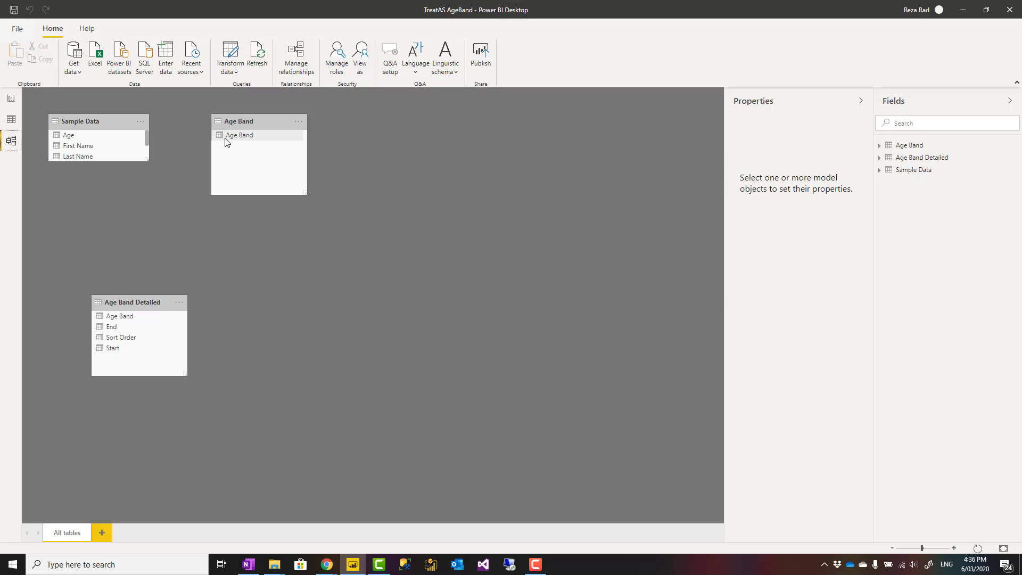
click(11, 99)
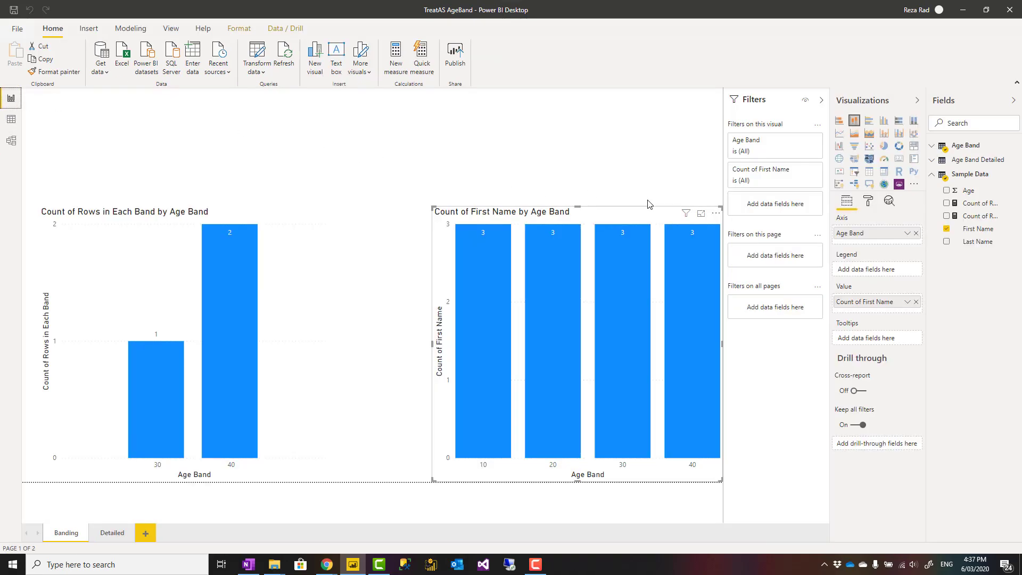
click(980, 204)
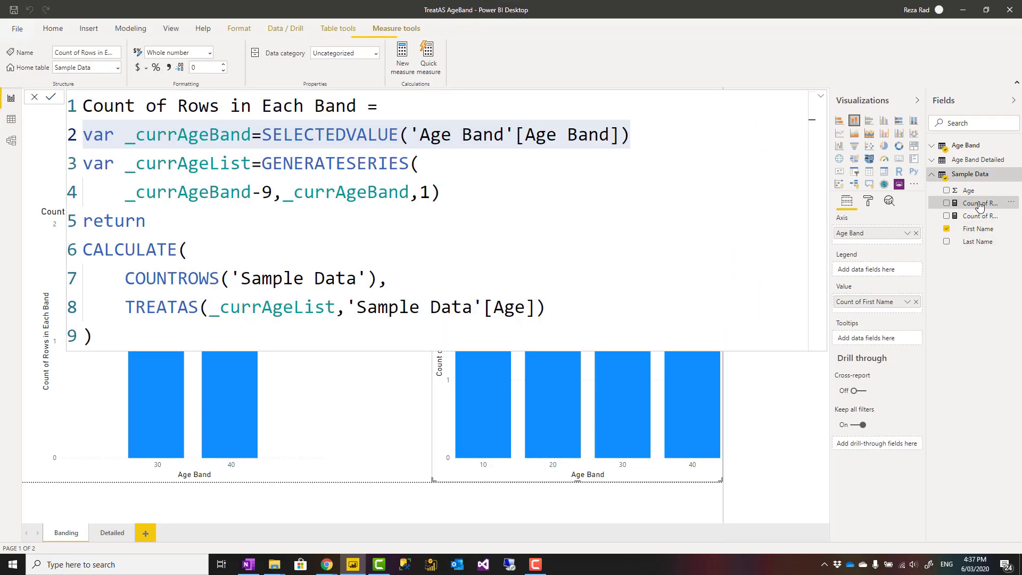
click(469, 172)
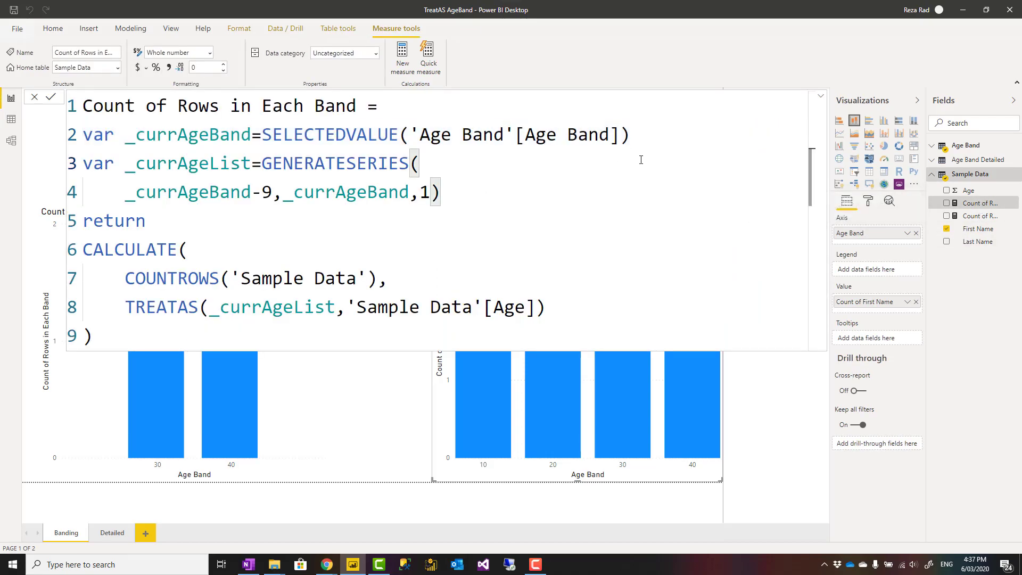
drag(648, 139, 84, 147)
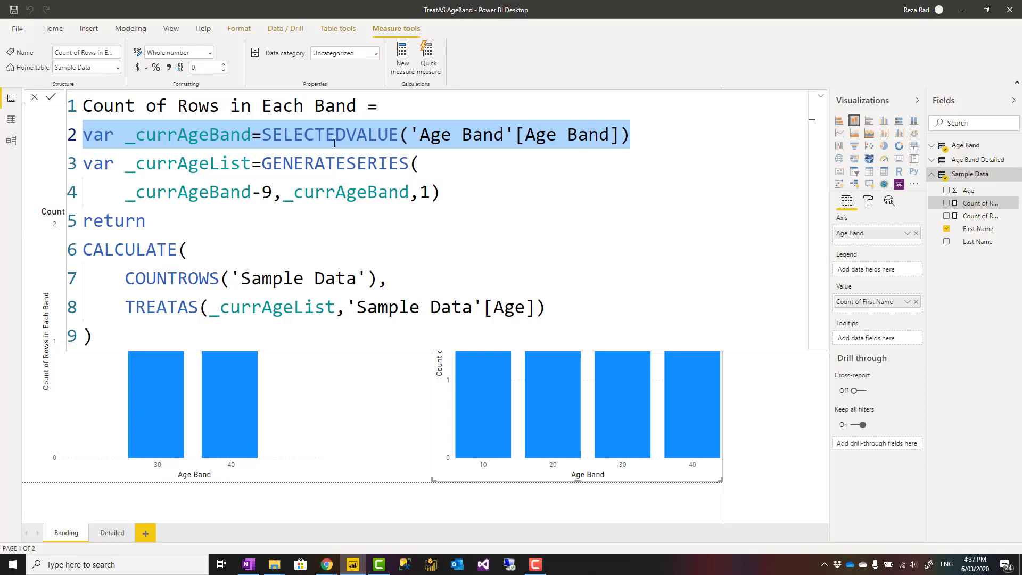
click(485, 195)
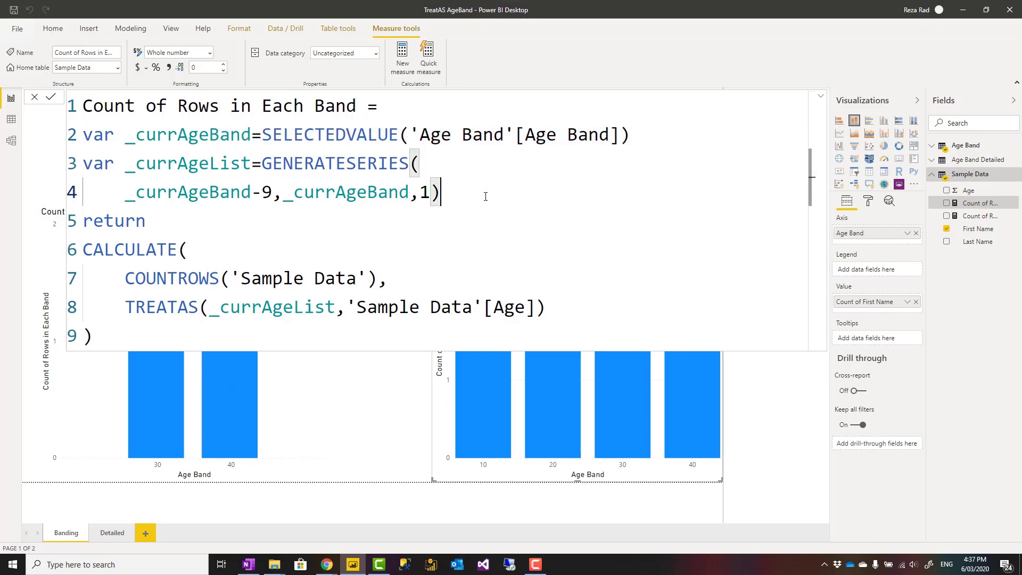
drag(499, 196, 83, 163)
click(421, 166)
drag(459, 191, 264, 167)
click(444, 189)
drag(263, 164, 456, 198)
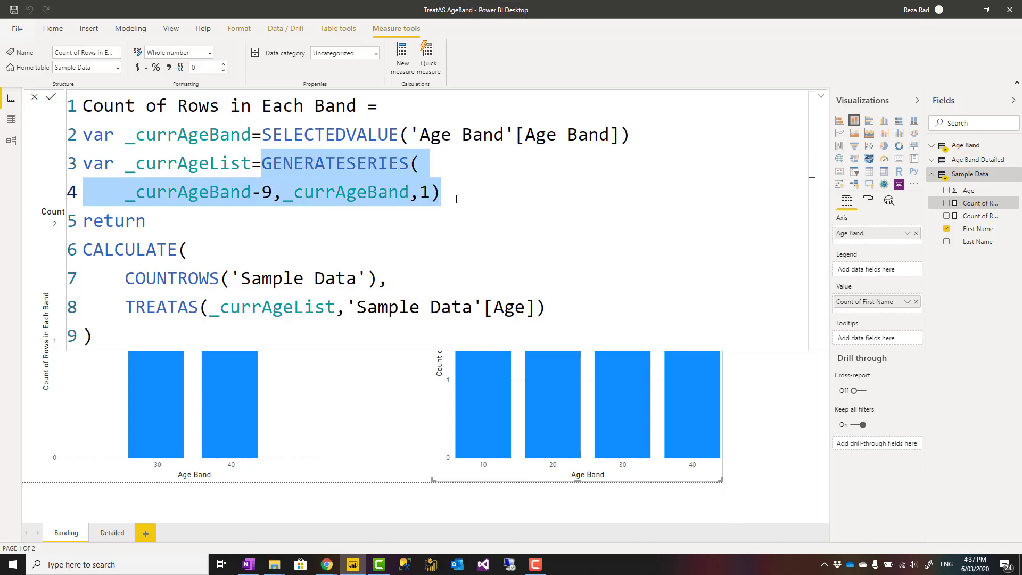
drag(209, 307, 336, 307)
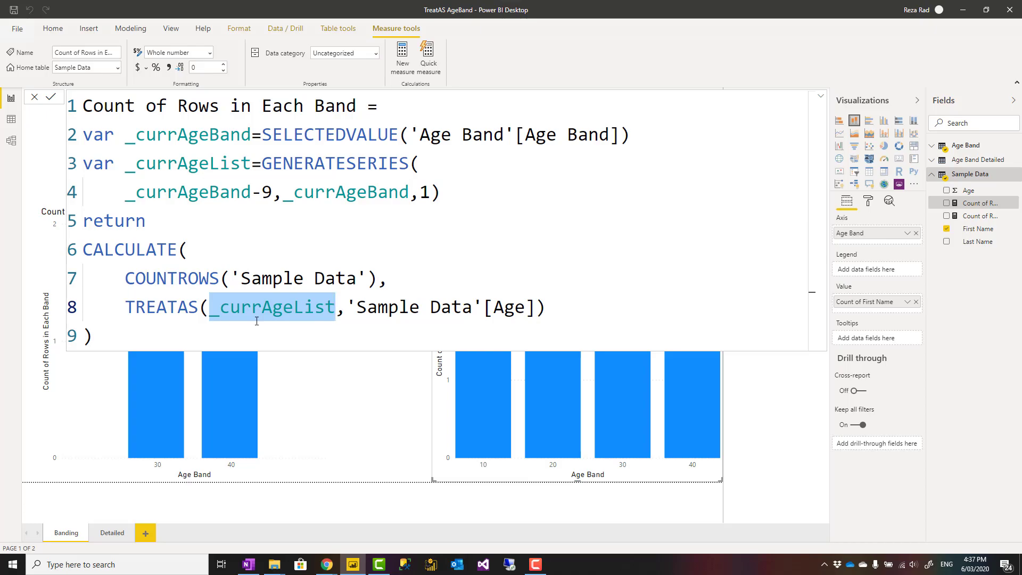
click(360, 311)
drag(336, 307, 208, 308)
click(335, 413)
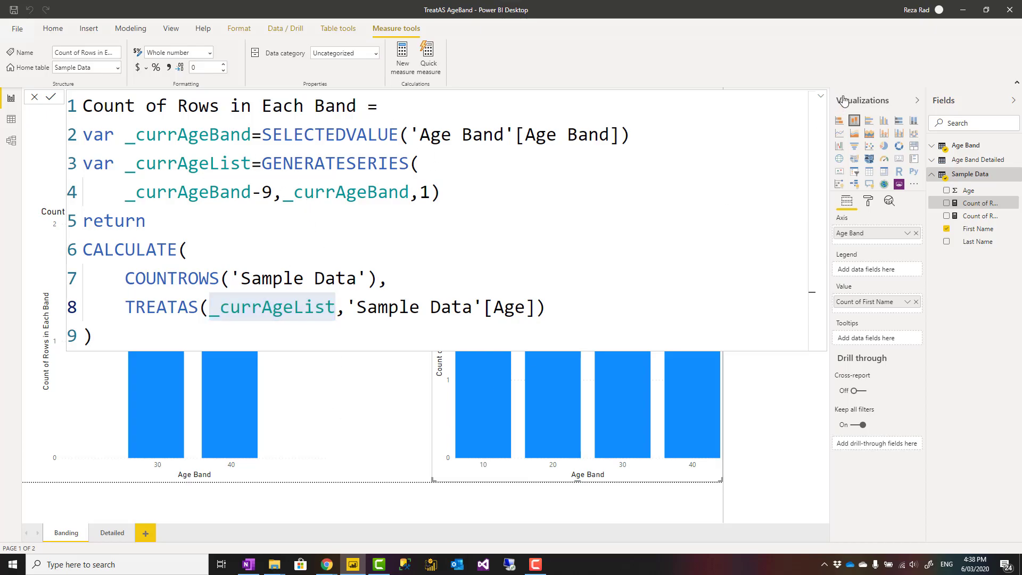
click(820, 96)
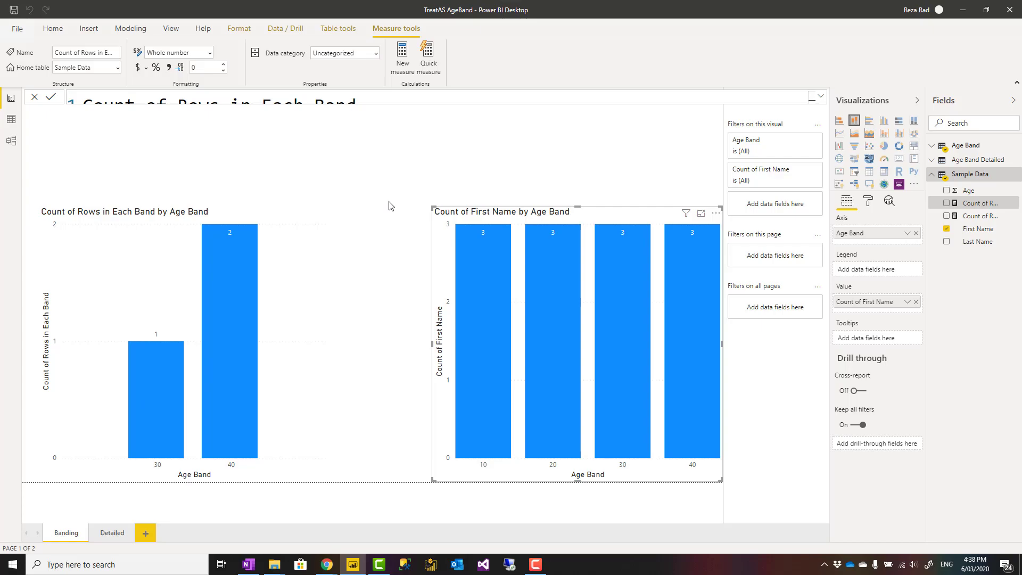
Step: Show the Age Band Detailed DATATABLE and highlight its six bands, 1-10 through 36-40
click(10, 140)
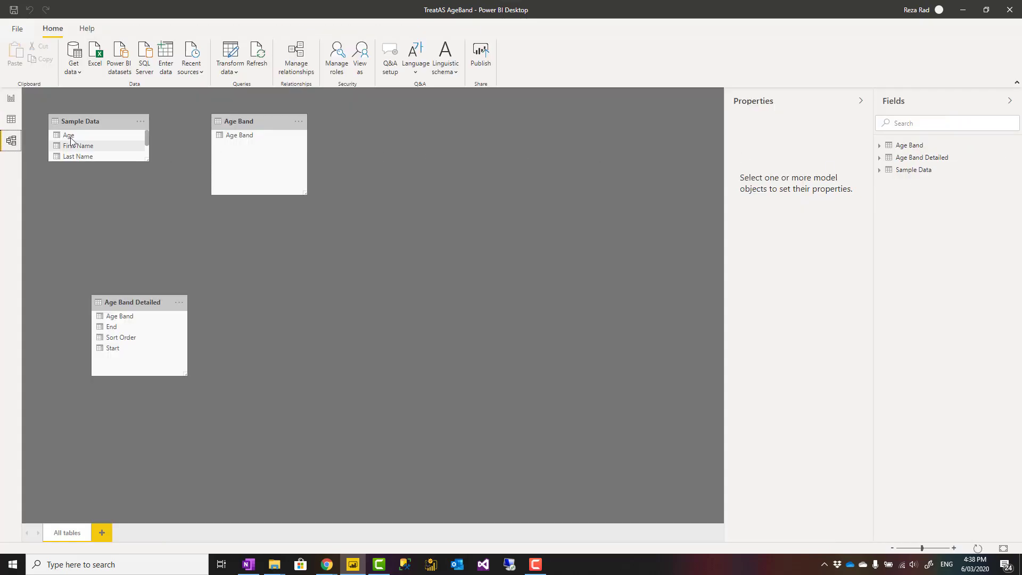
click(11, 119)
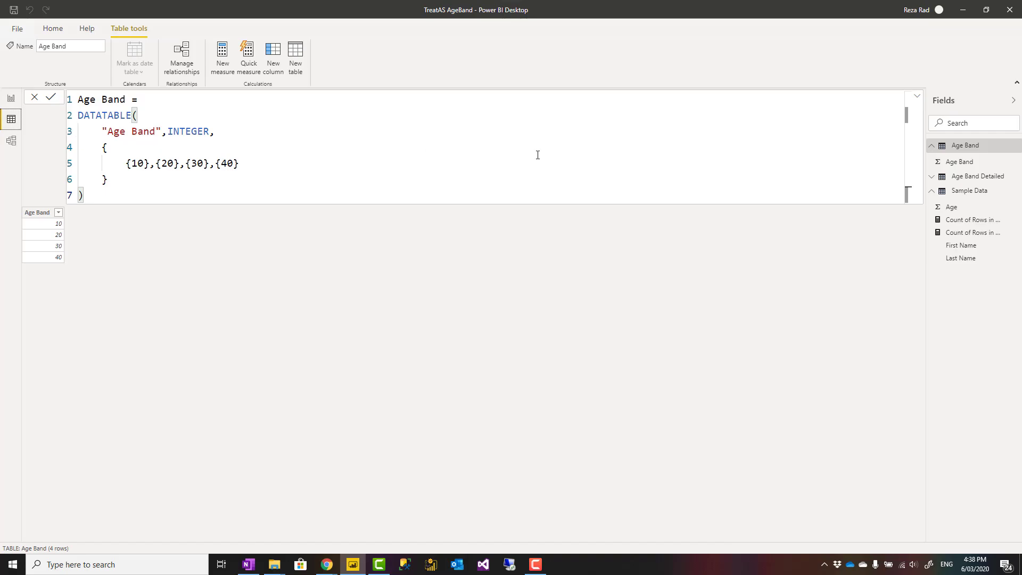
click(968, 177)
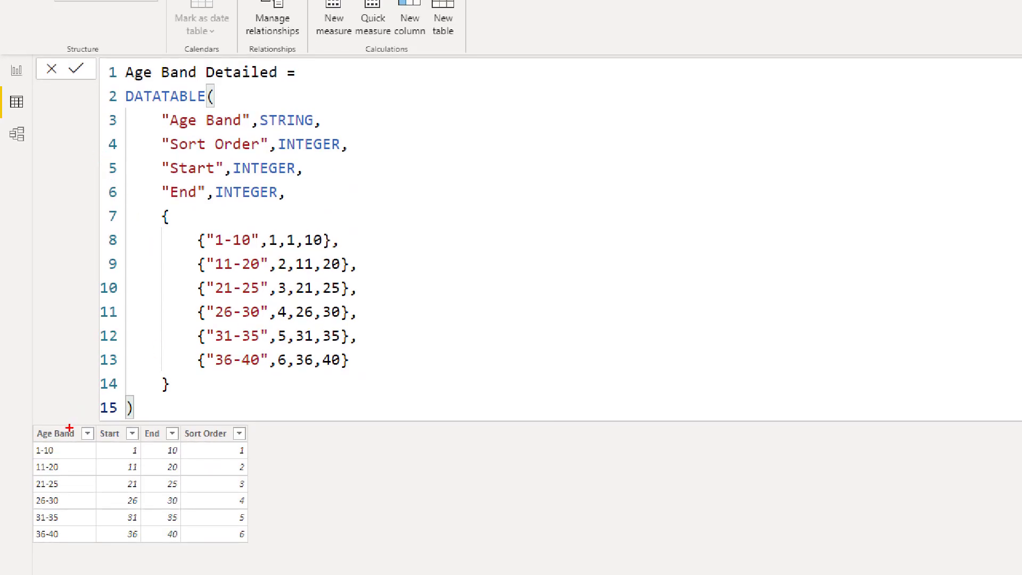
mouse_move(25, 423)
mouse_down()
mouse_move(248, 544)
mouse_move(280, 557)
mouse_move(329, 552)
mouse_up()
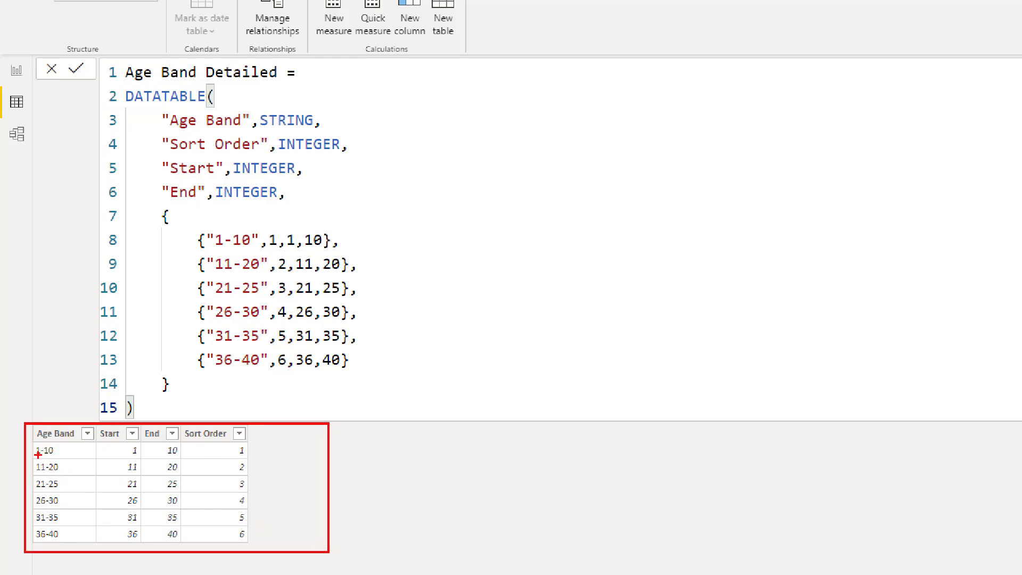
mouse_move(29, 439)
mouse_down()
mouse_move(196, 478)
mouse_move(305, 475)
mouse_up()
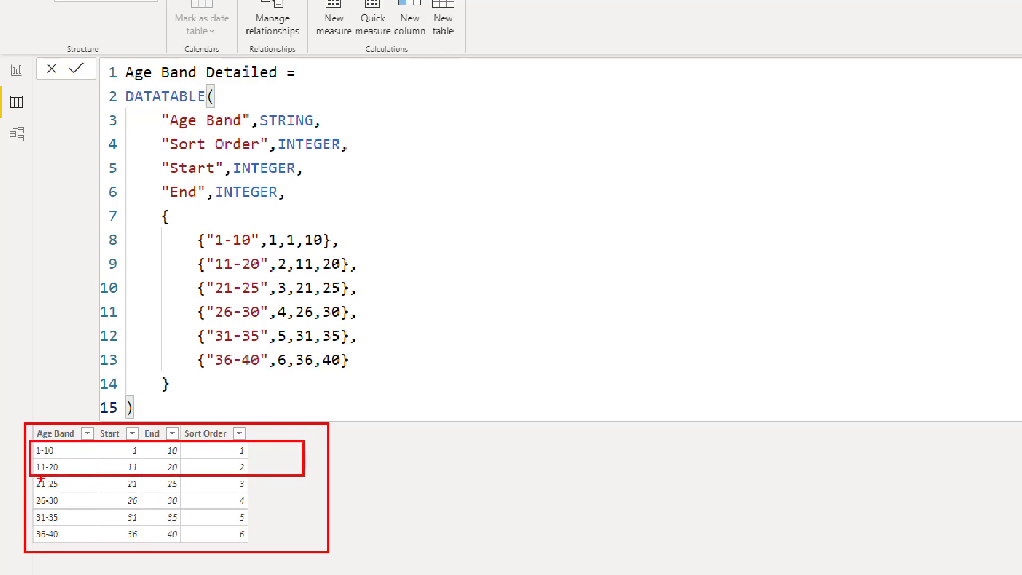
mouse_move(29, 478)
mouse_down()
mouse_move(128, 530)
mouse_move(304, 545)
mouse_up()
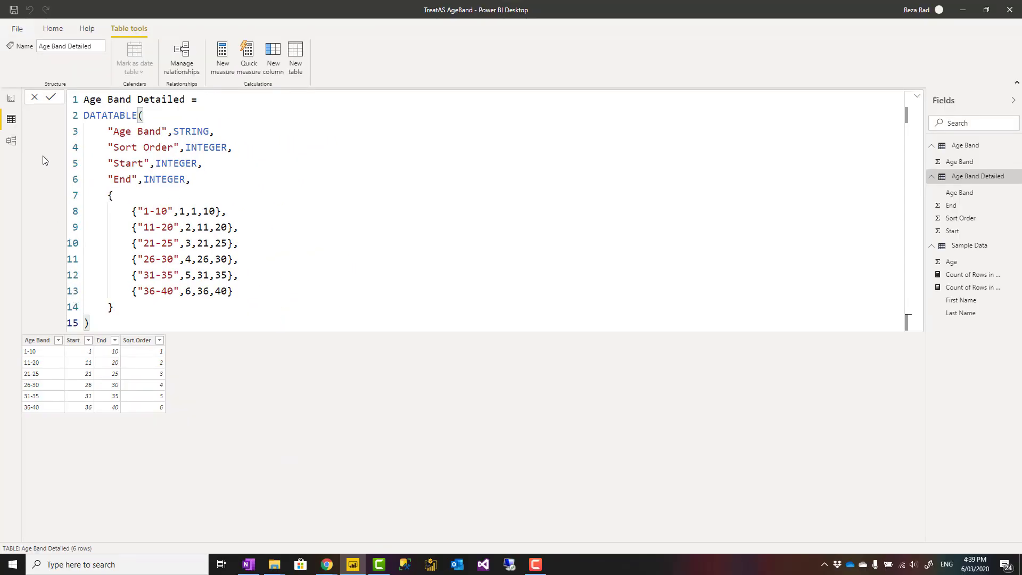
Step: Open the Detailed report page and expand the Count of Rows in Each Band - Detailed measure's DAX
click(11, 98)
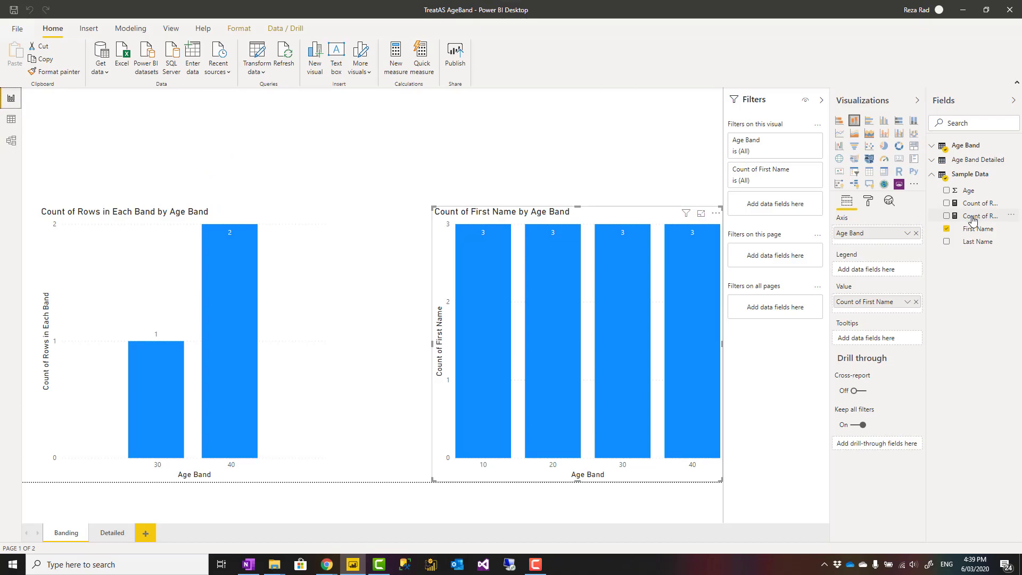
click(110, 532)
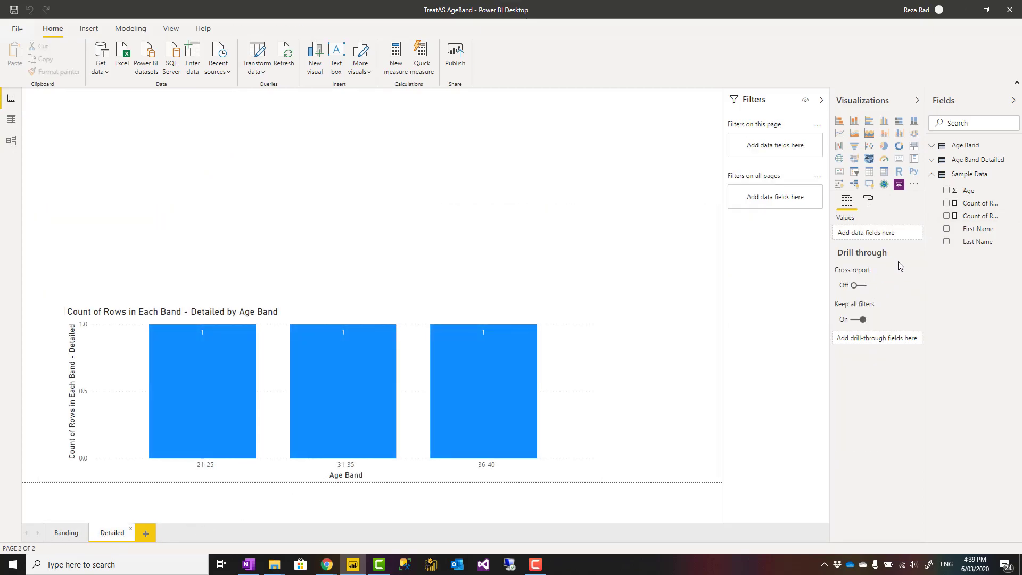
click(980, 203)
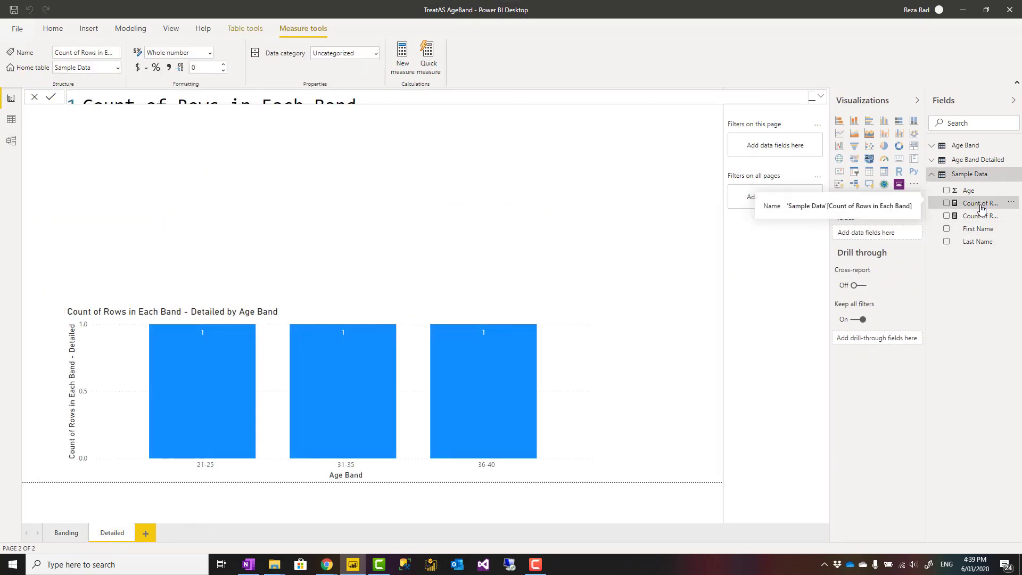
click(821, 97)
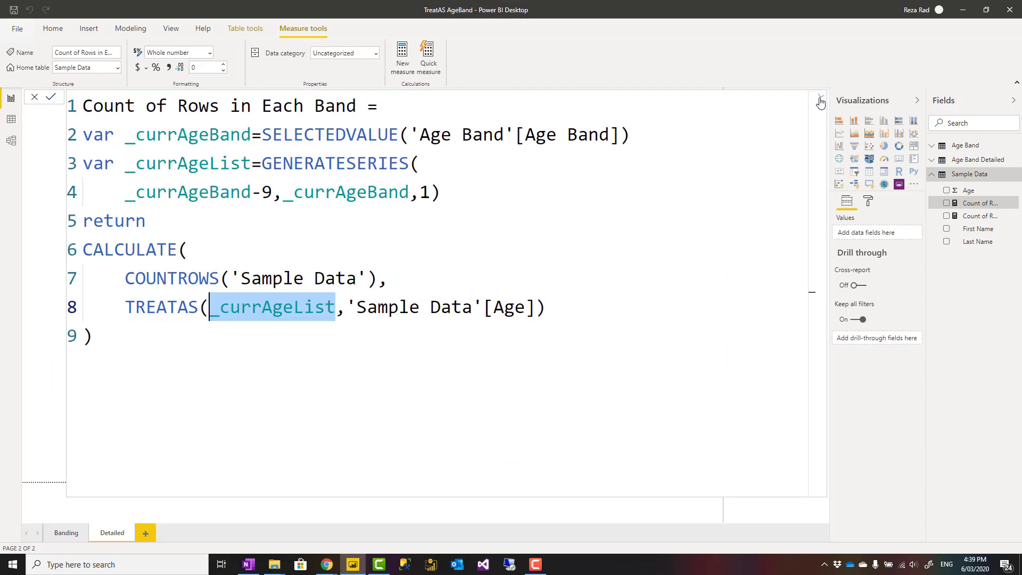
click(981, 221)
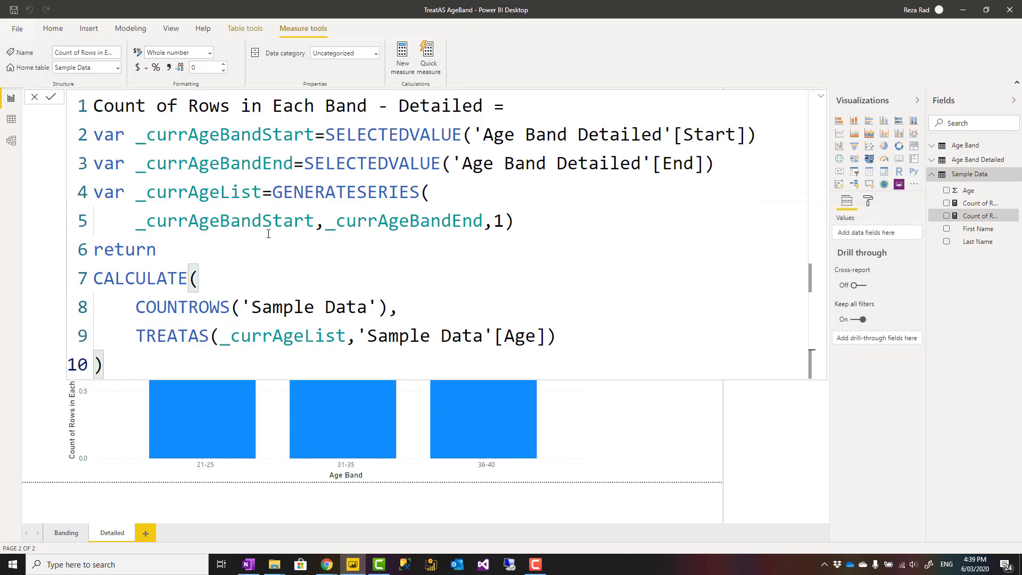
scroll(269, 234, down, 4)
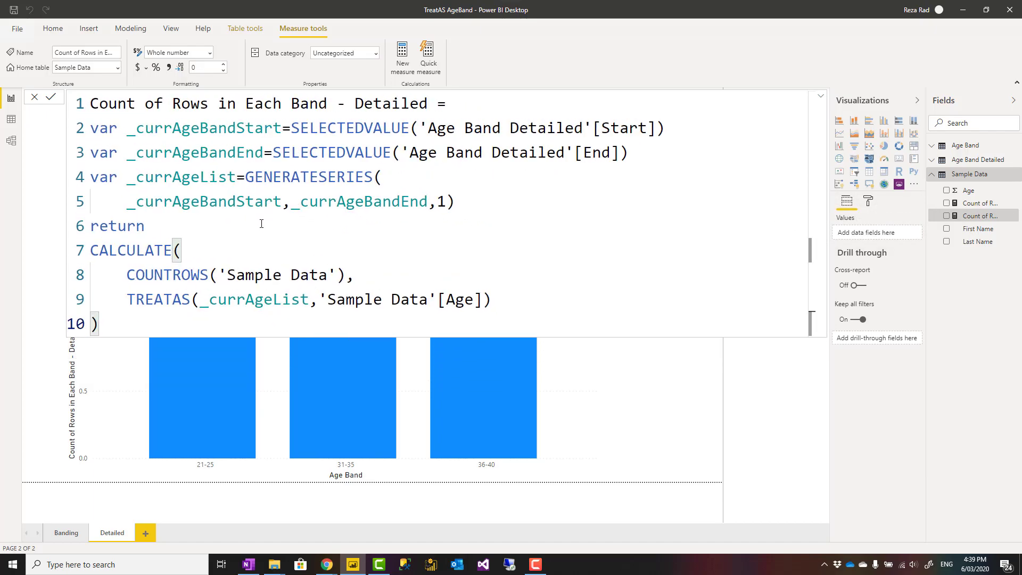
scroll(339, 159, up, 1)
Step: Walk through the band start/end variables, GENERATESERIES, and TREATAS onto 'Sample Data'[Age]
drag(732, 131, 93, 132)
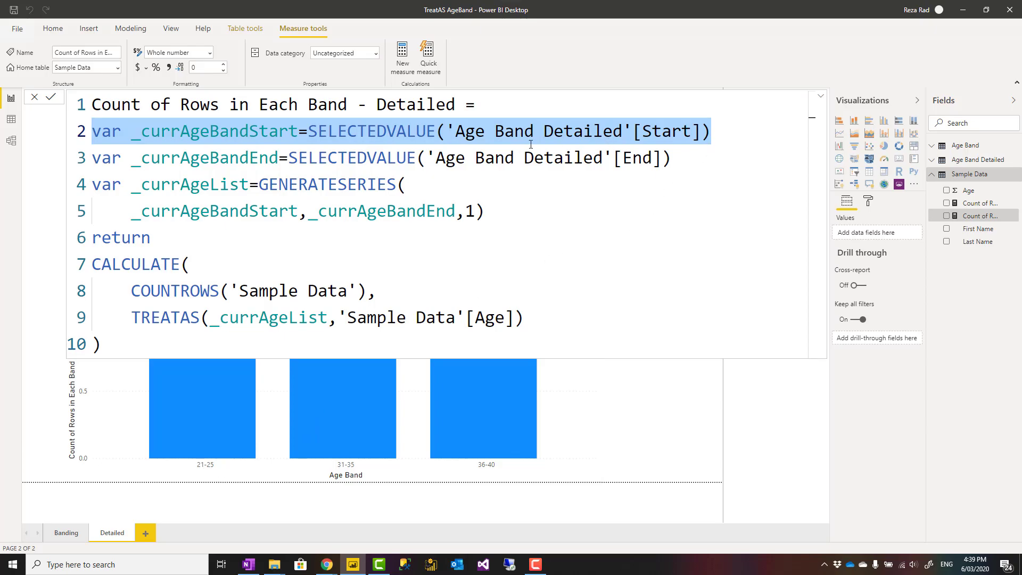
drag(687, 159, 96, 171)
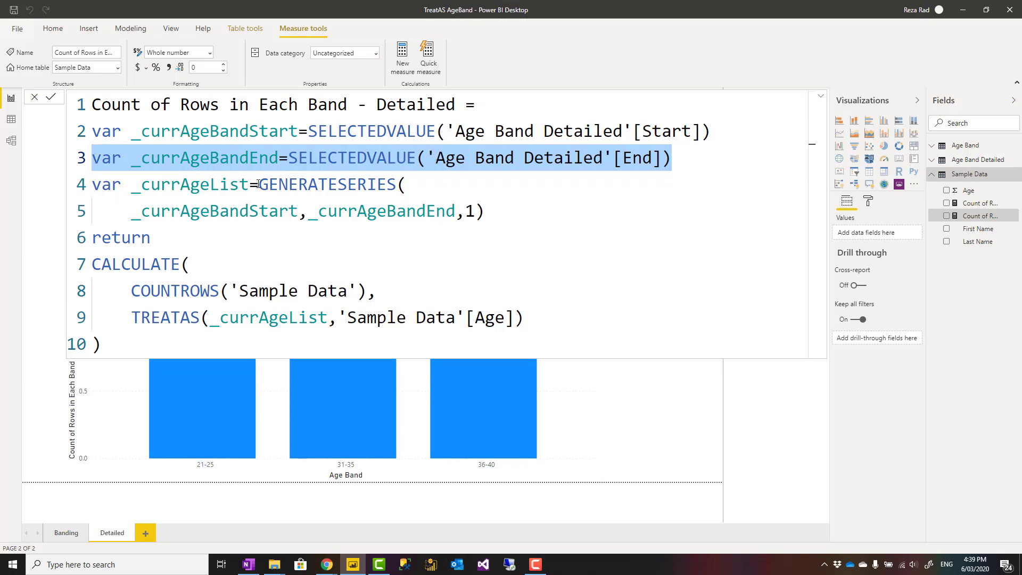
drag(259, 185, 499, 217)
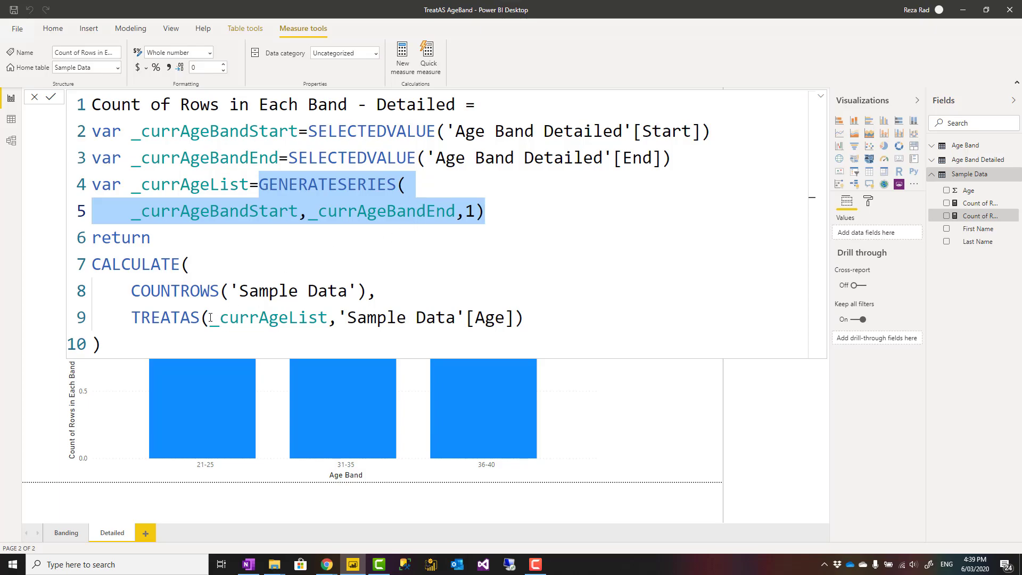
drag(210, 318, 328, 318)
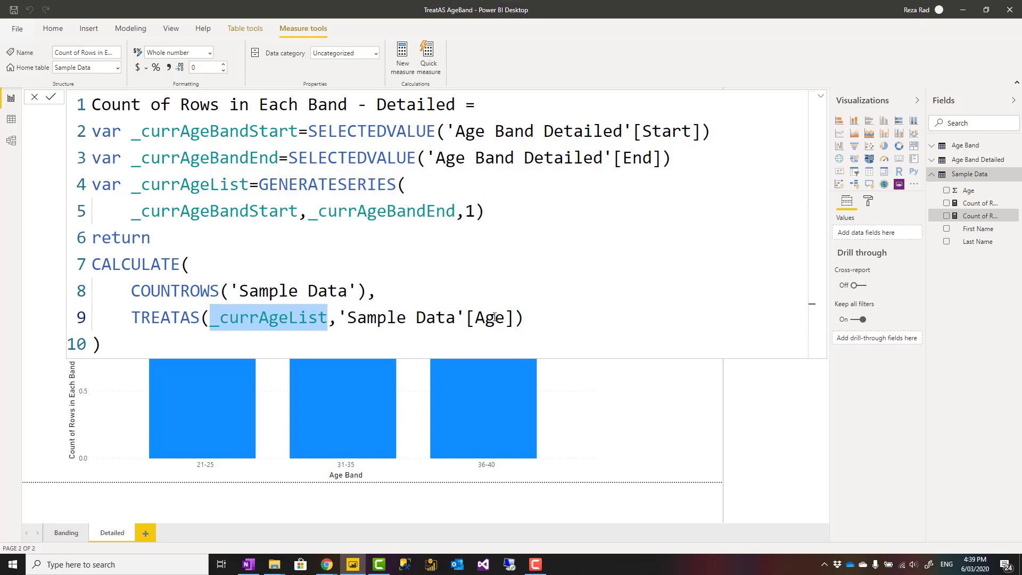
drag(514, 317, 341, 323)
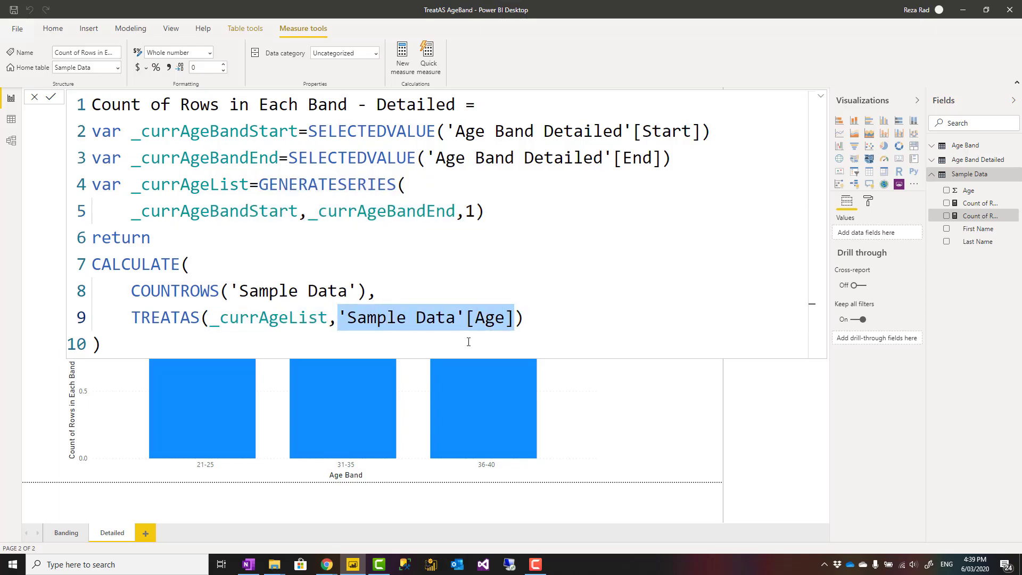
click(539, 321)
click(361, 348)
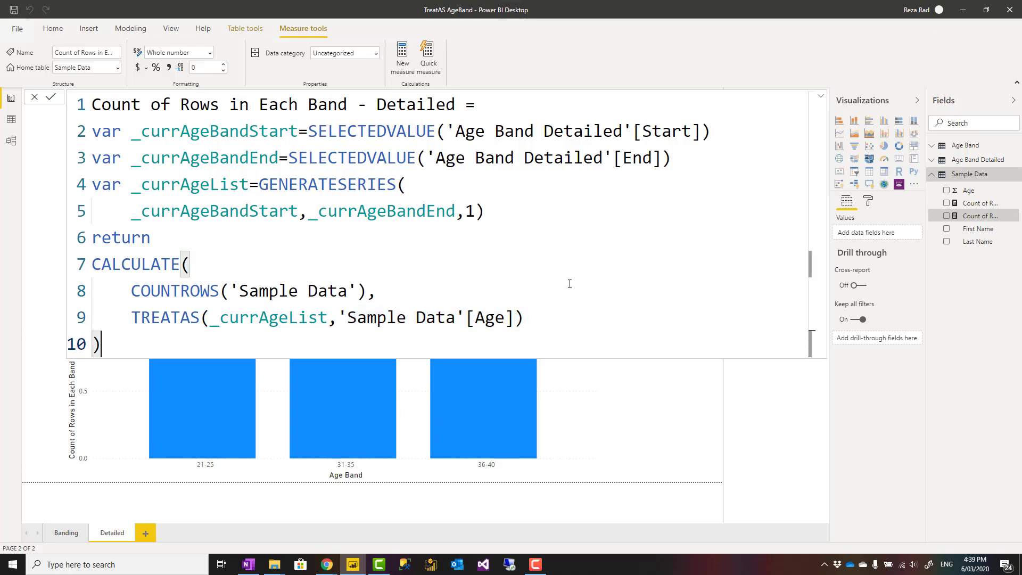
ctrl+scroll(597, 229, down, 3)
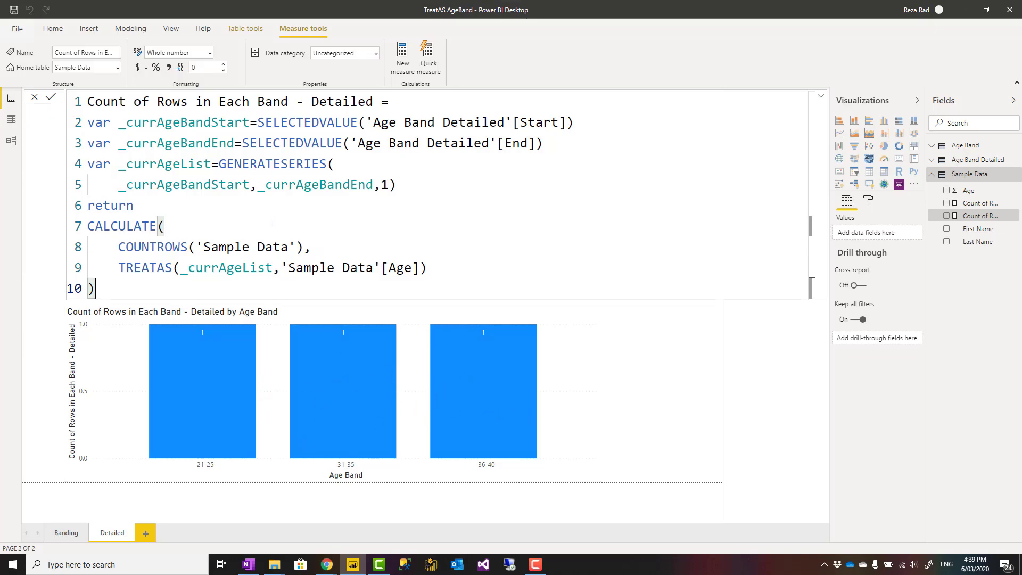
click(218, 225)
scroll(227, 224, up, 5)
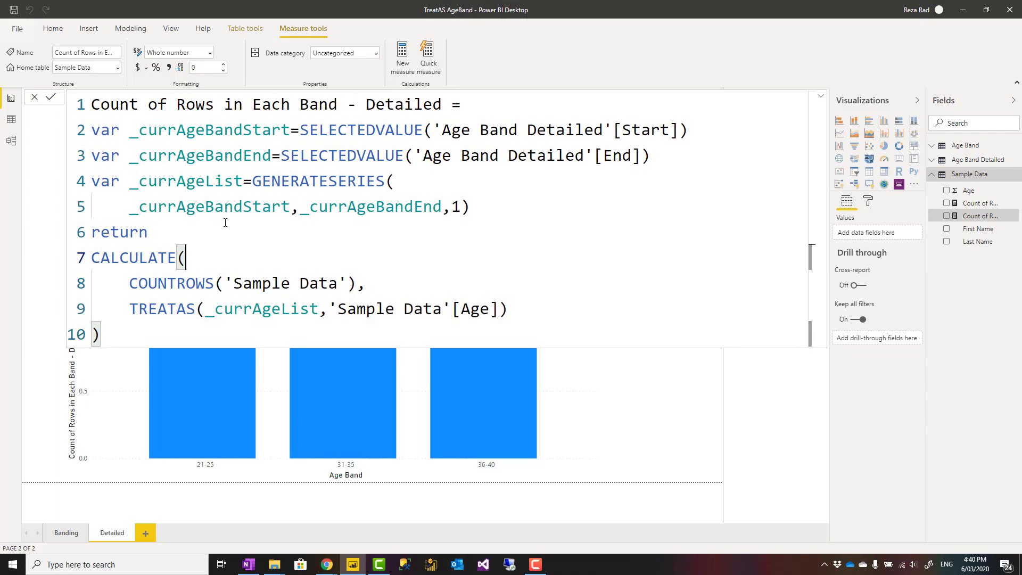
scroll(224, 224, up, 1)
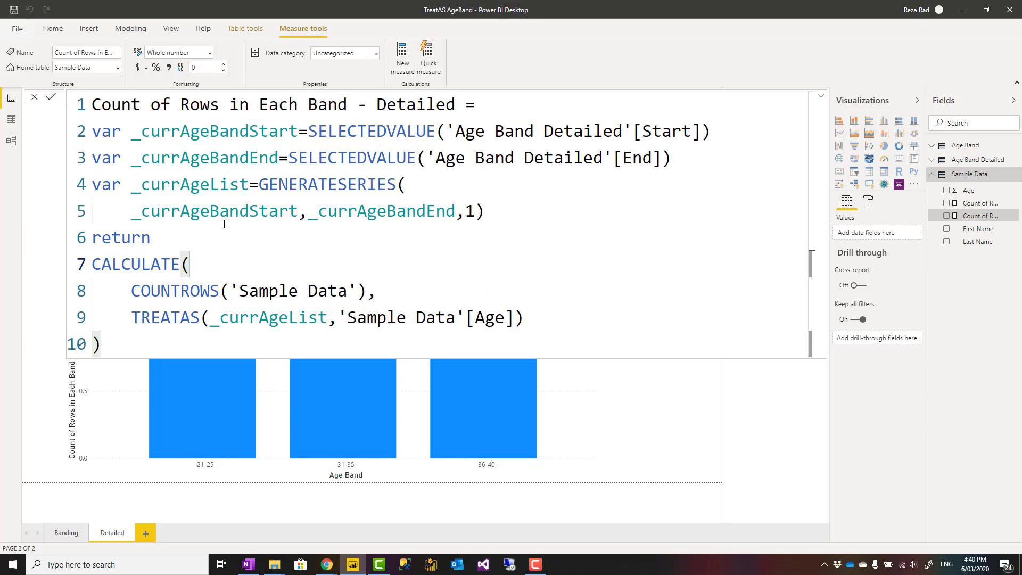
Step: Compare the Sample Data and Age Band Detailed tables in data view, selecting Sort Order
click(10, 122)
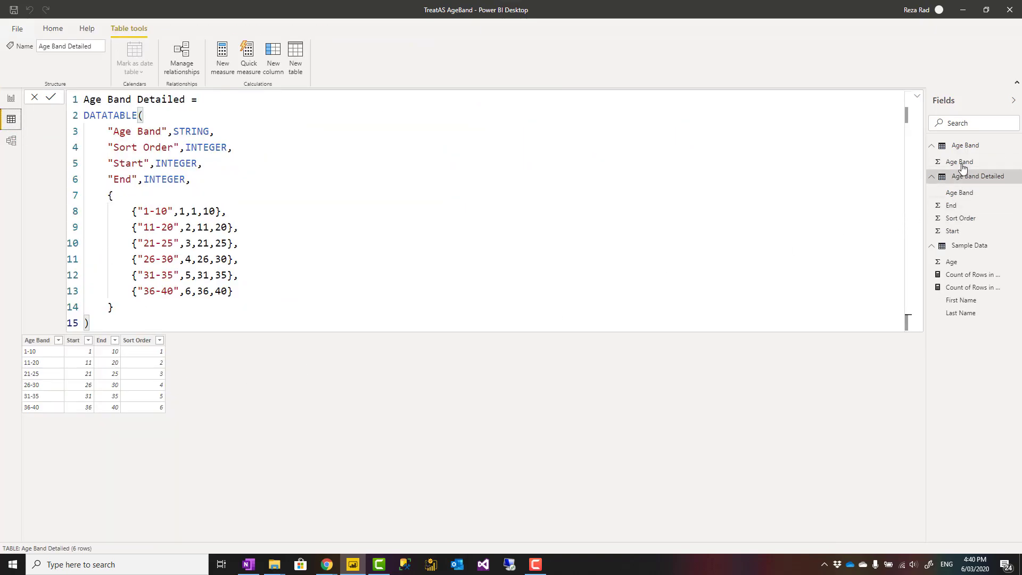
click(968, 247)
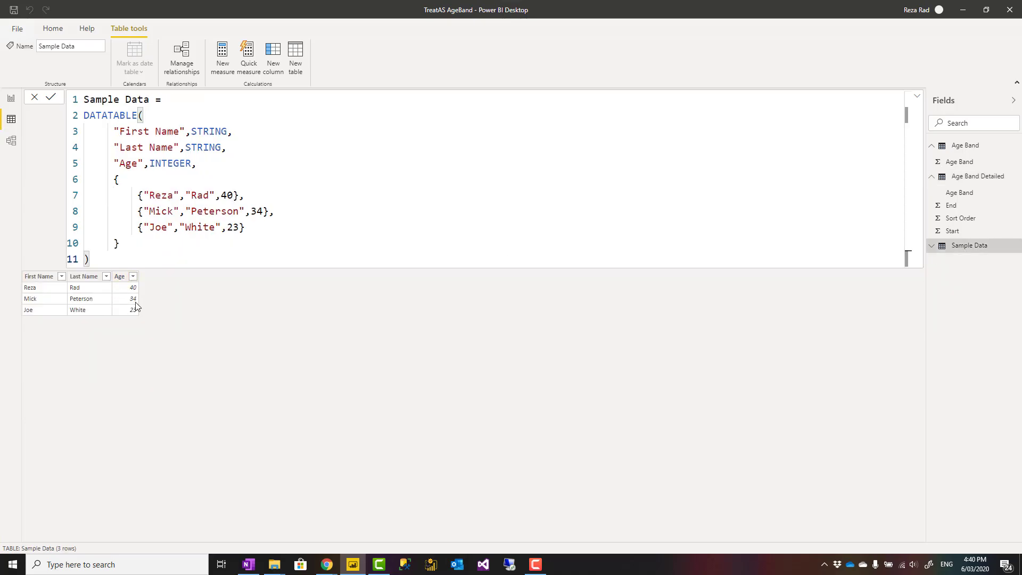
click(979, 177)
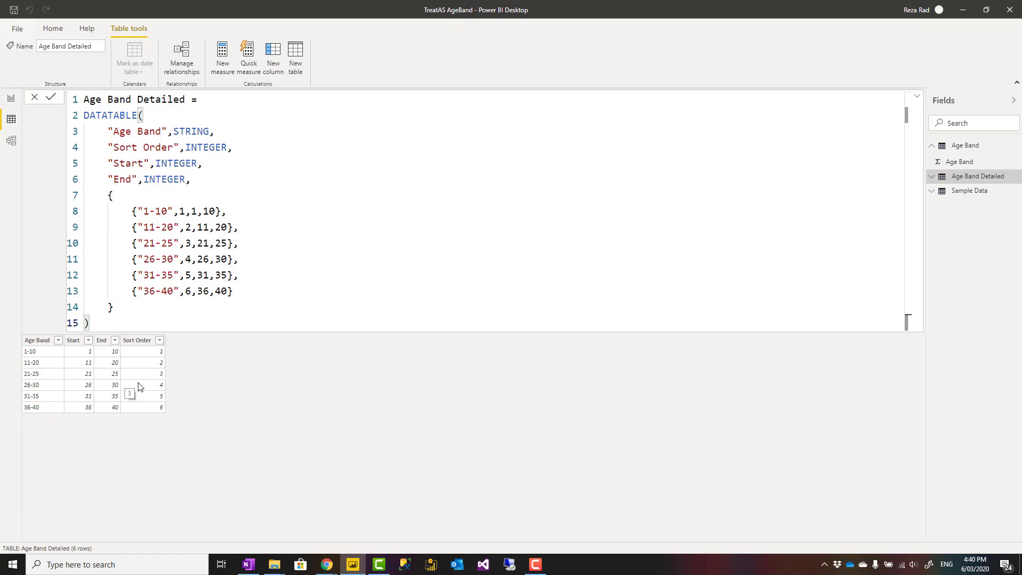
click(154, 406)
Step: Reopen the Count of Rows in Each Band - Detailed formula and highlight its GENERATESERIES expression and TREATAS _currAgeList
click(11, 98)
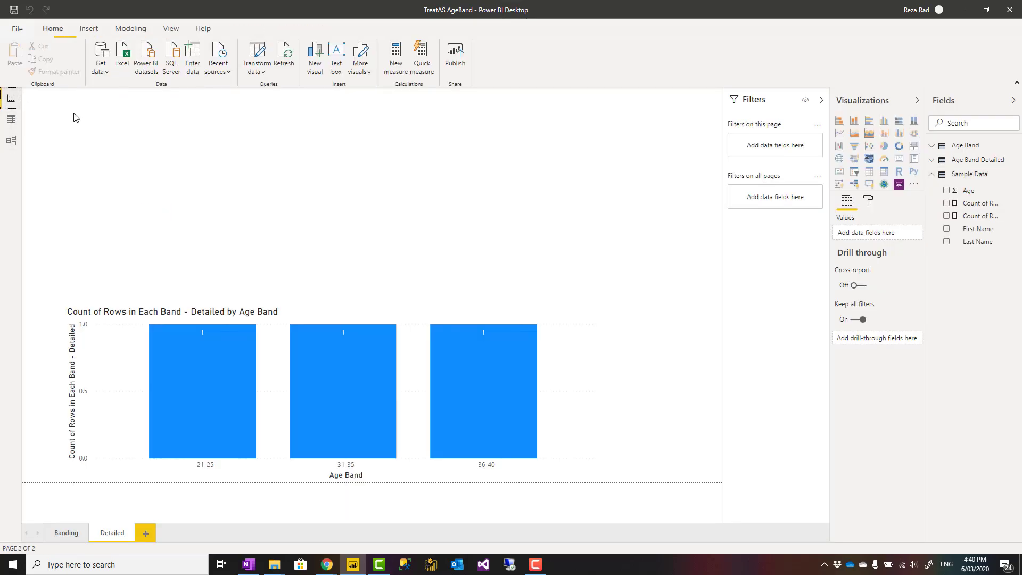
click(979, 216)
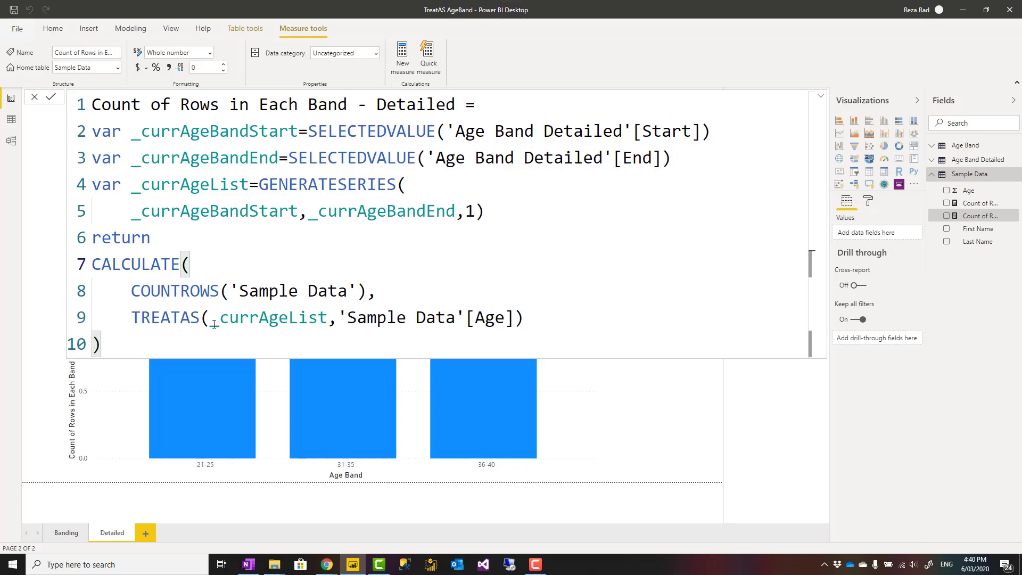
drag(210, 322, 328, 322)
click(515, 318)
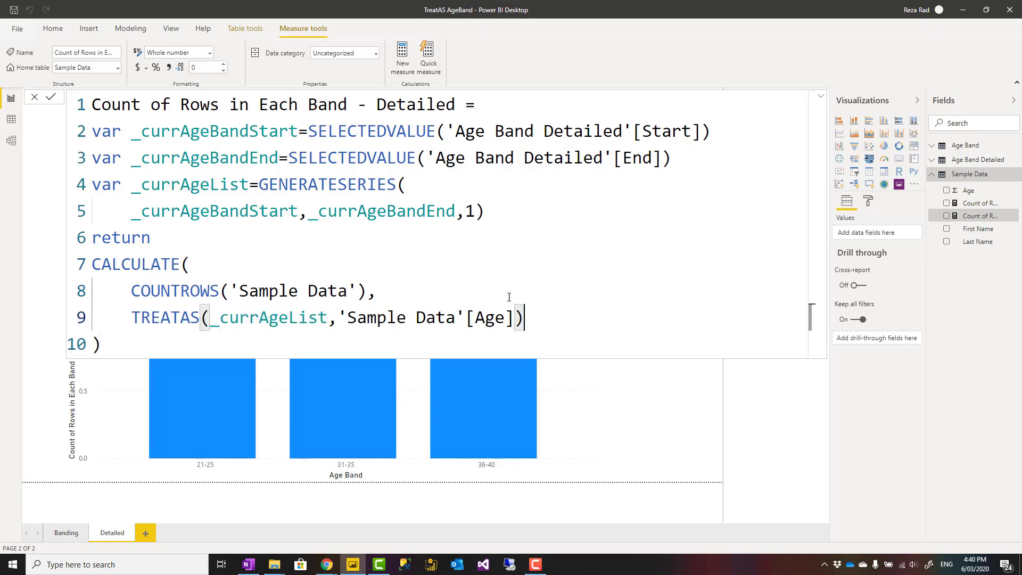
click(509, 211)
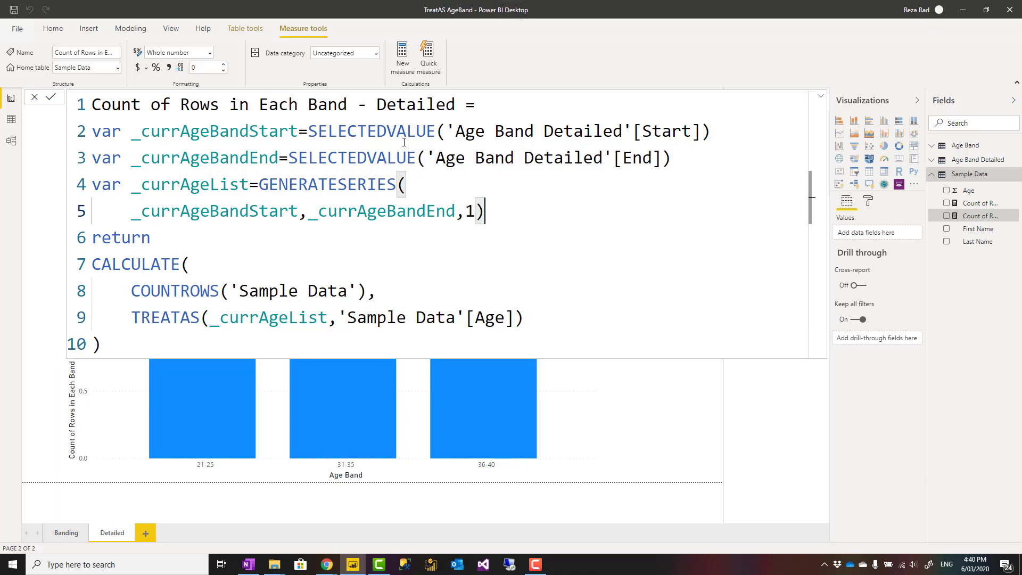
drag(503, 214, 277, 194)
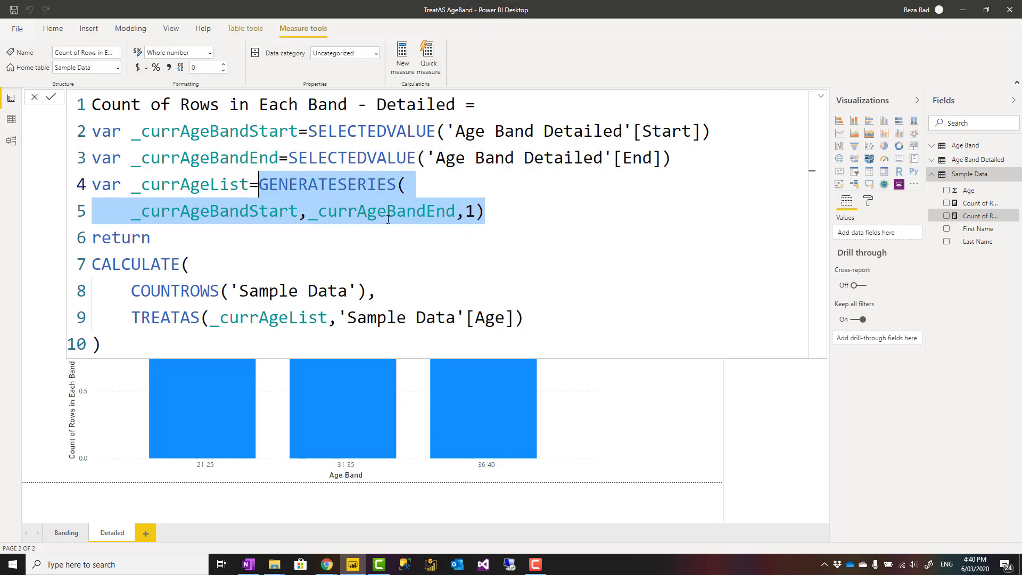
drag(211, 323, 328, 320)
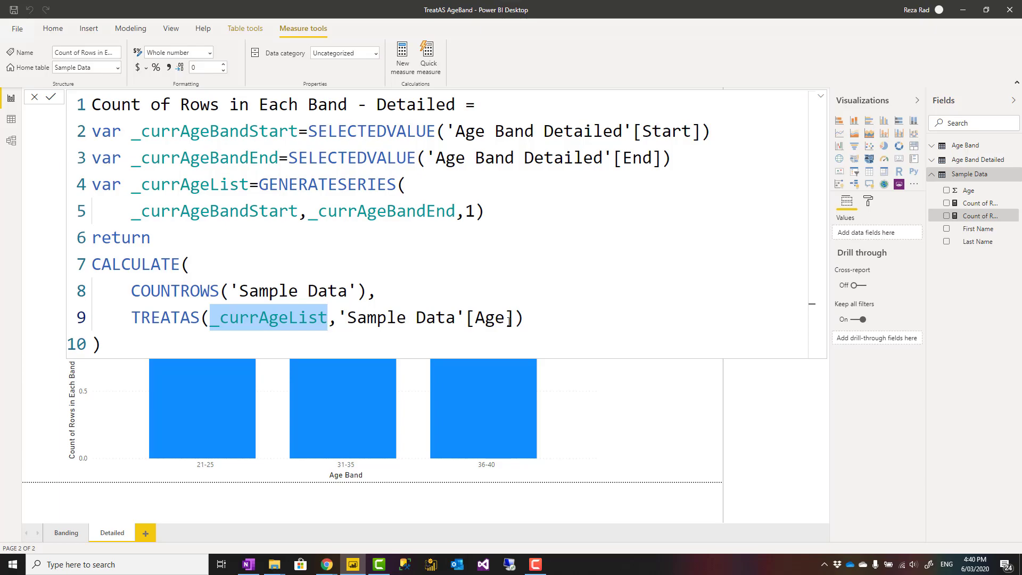
click(544, 318)
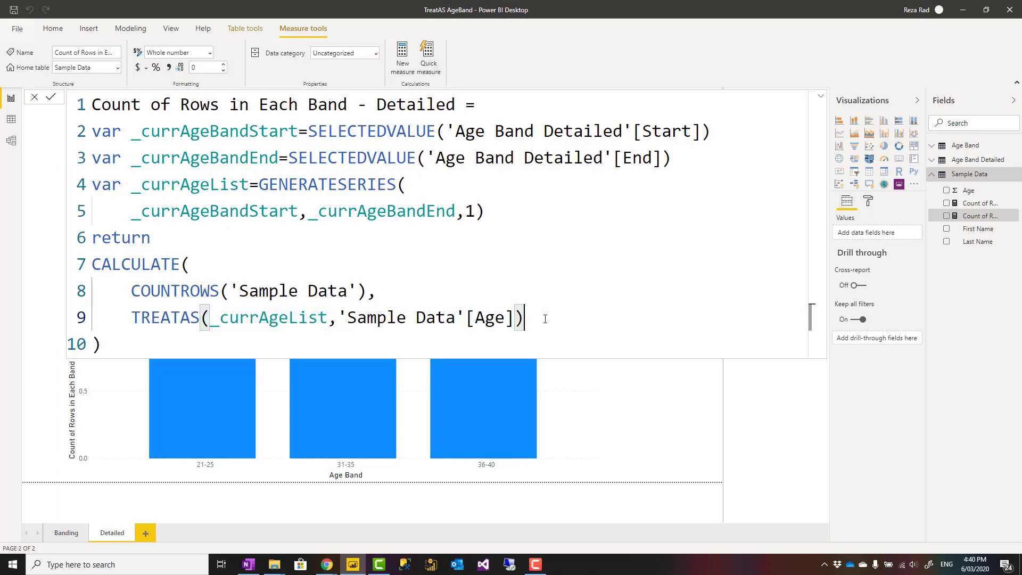